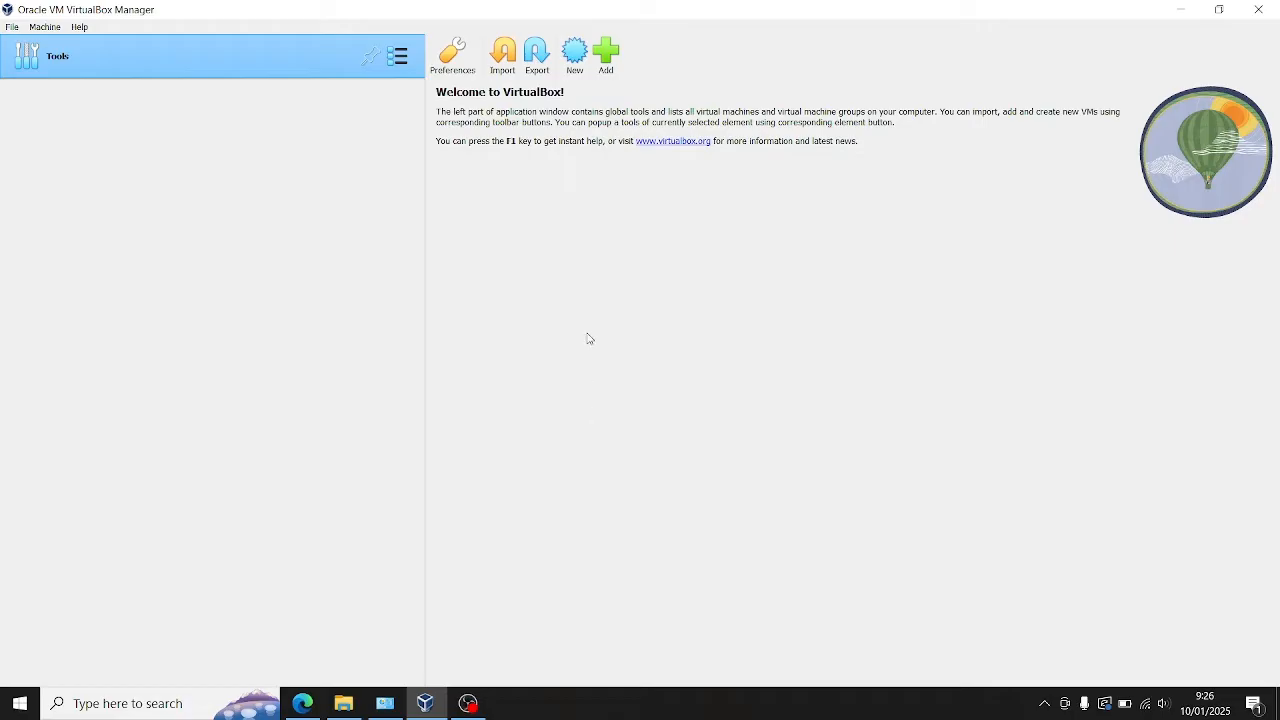
Step: Start a new virtual machine named debianlatihan, with type Linux and version Debian (64-bit), and continue to its hardware settings
{"action": "left_click", "coordinate": [577, 60]}
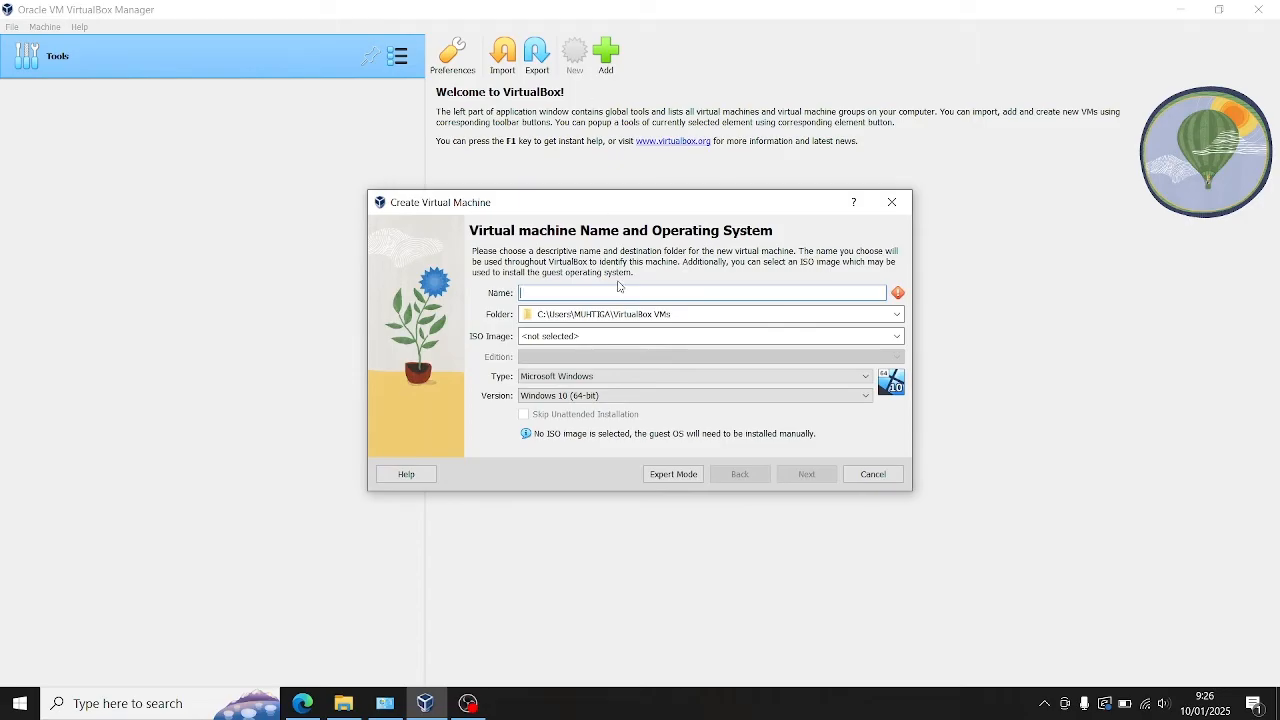
{"action": "type", "text": "deb"}
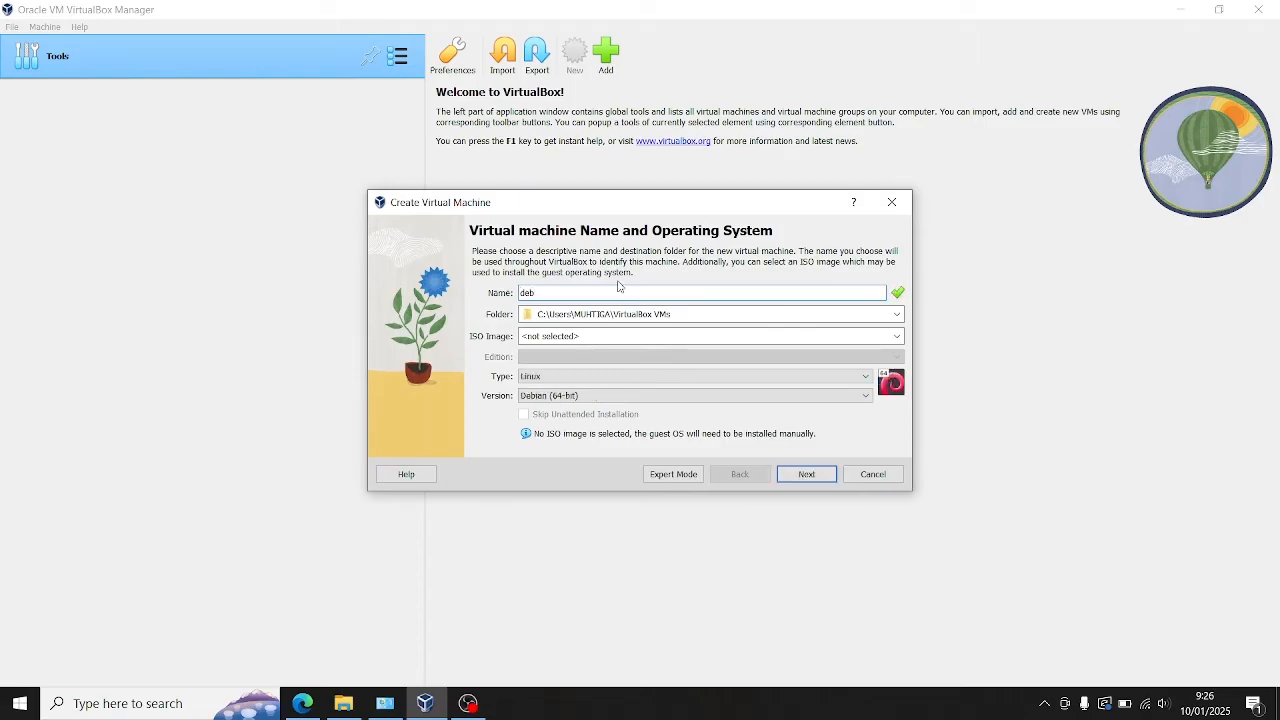
{"action": "type", "text": "ianlatihan"}
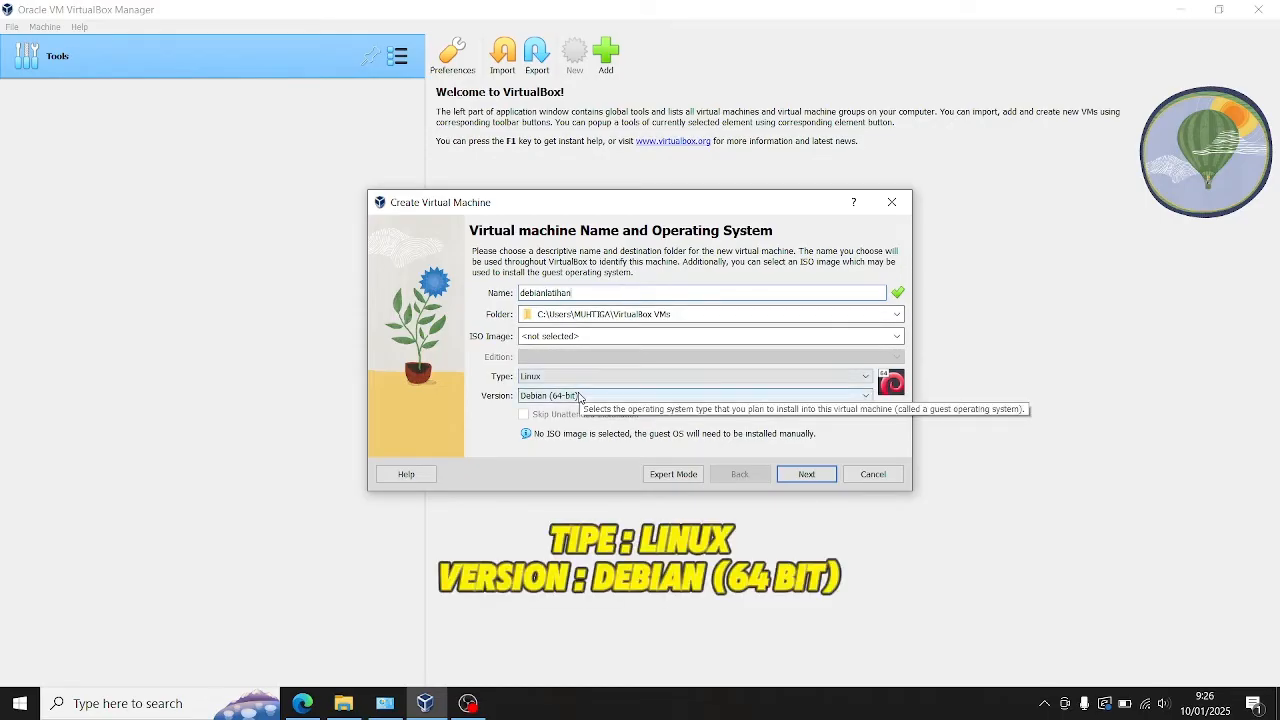
{"action": "left_click", "coordinate": [827, 478]}
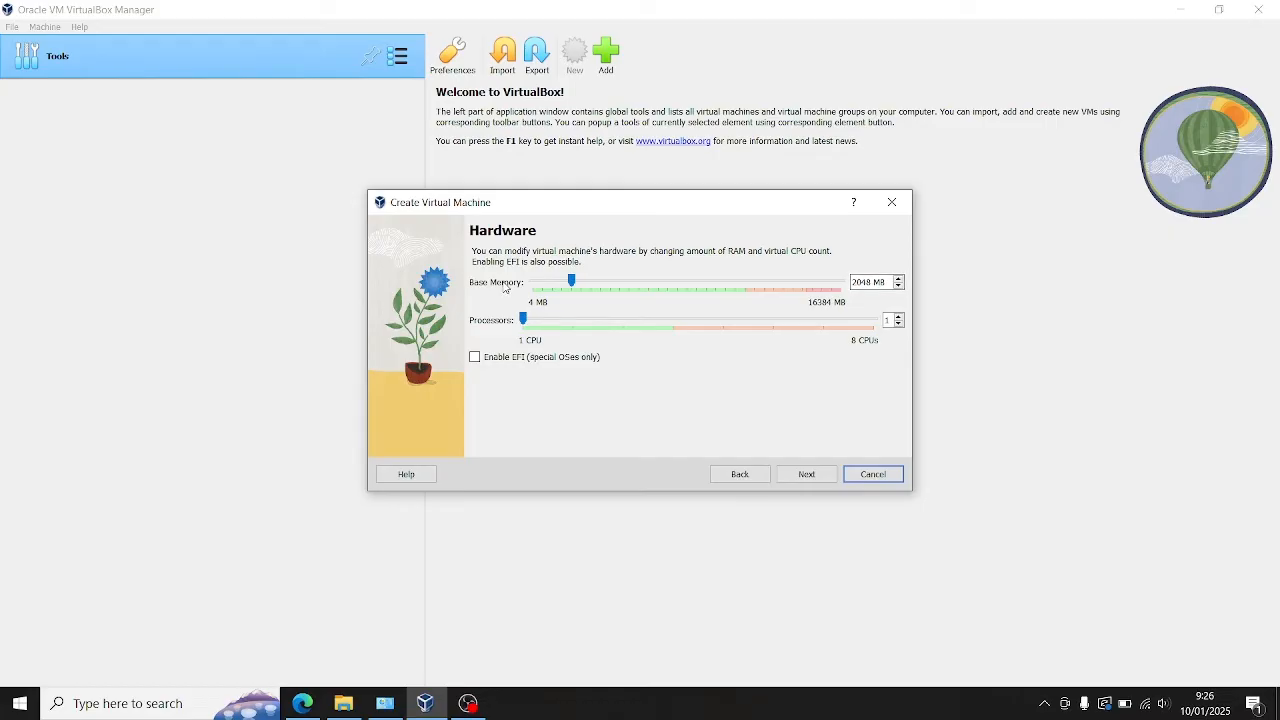
Step: Set the new machine's base memory to 1024 MB and continue to the virtual hard disk settings
{"action": "left_click", "coordinate": [870, 281]}
{"action": "double_click", "coordinate": [870, 281]}
{"action": "type", "text": "10"}
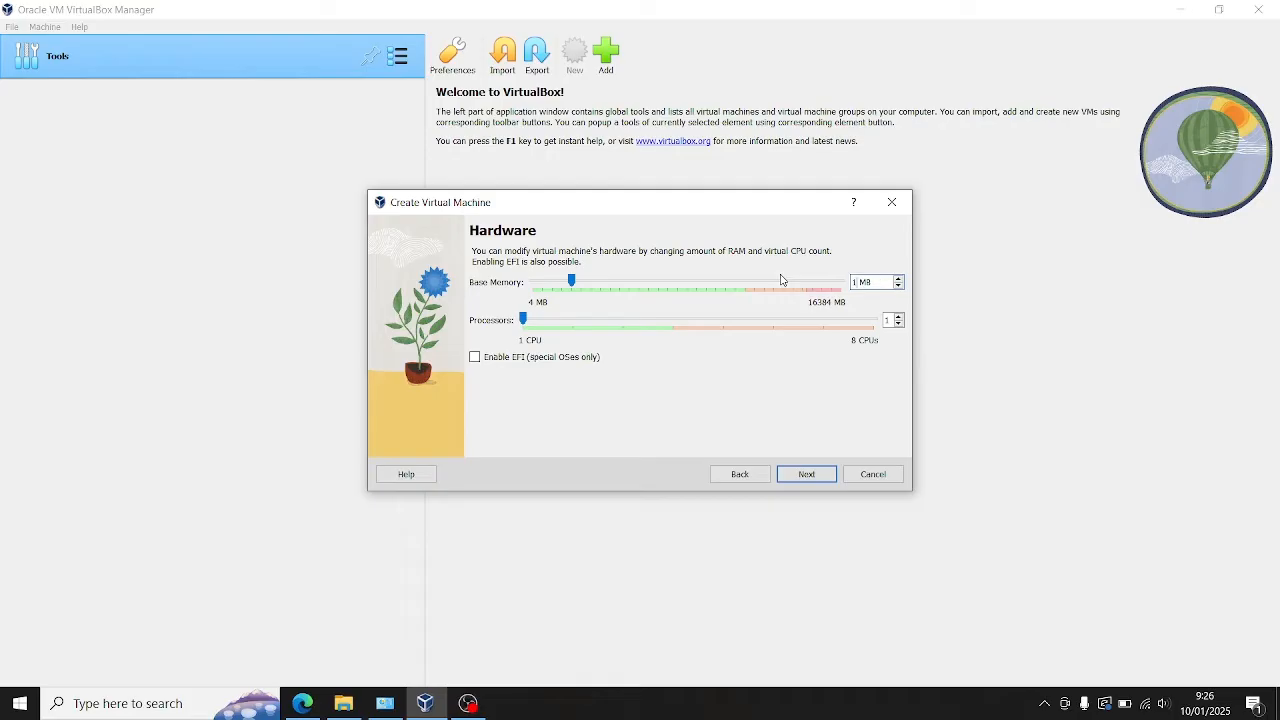
{"action": "type", "text": "24"}
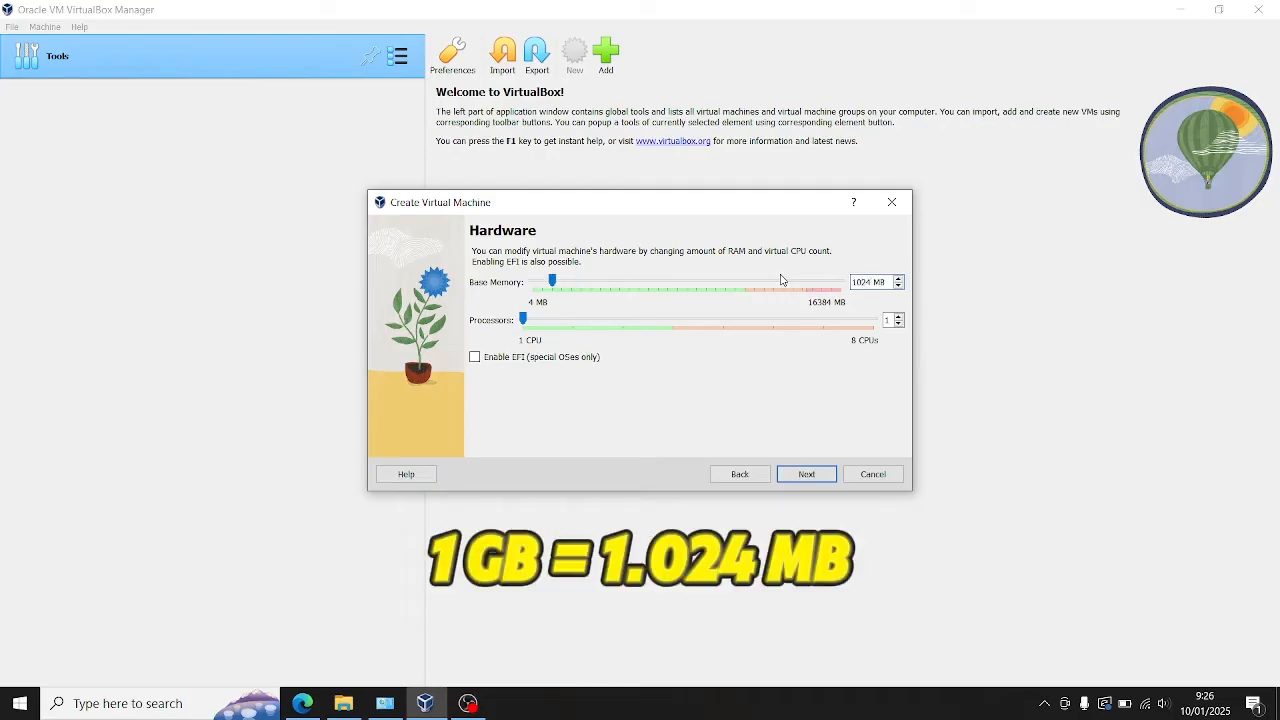
{"action": "left_click", "coordinate": [807, 476]}
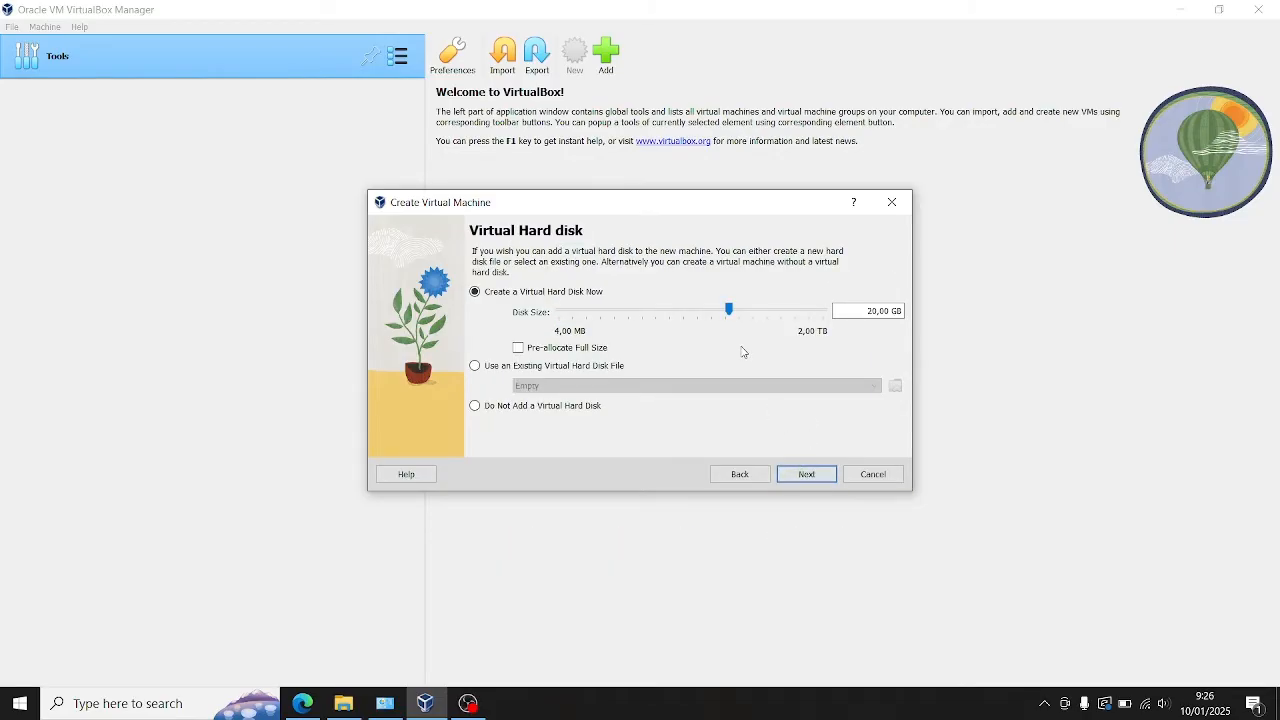
Step: Give the machine a new 40 GB virtual hard disk and finish creating it
{"action": "left_click", "coordinate": [860, 313]}
{"action": "key", "text": "Delete"}
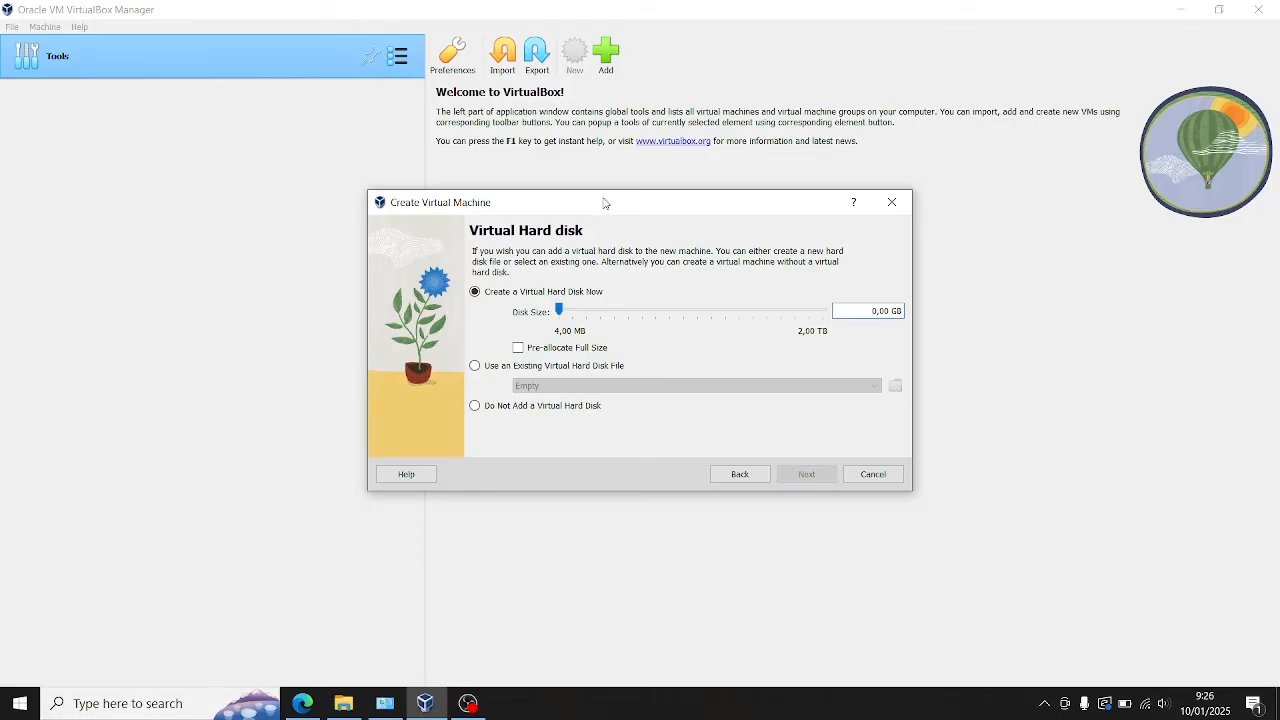
{"action": "type", "text": "4"}
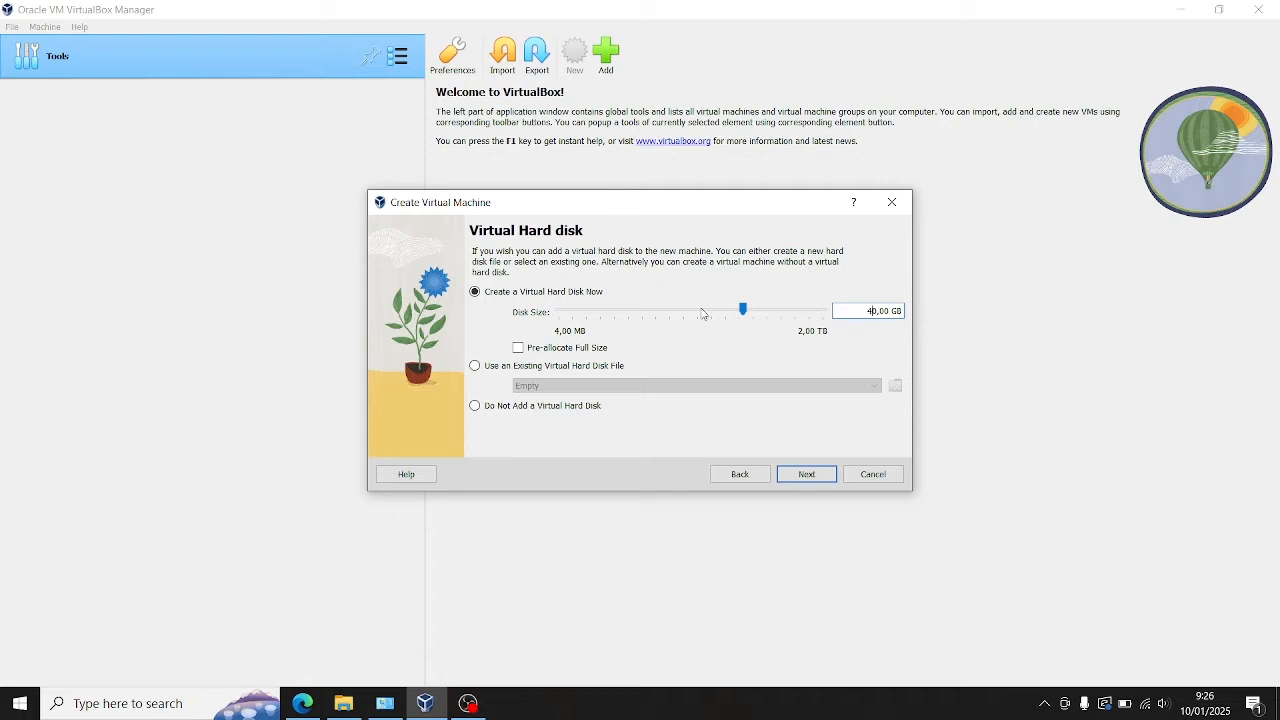
{"action": "left_click", "coordinate": [807, 475]}
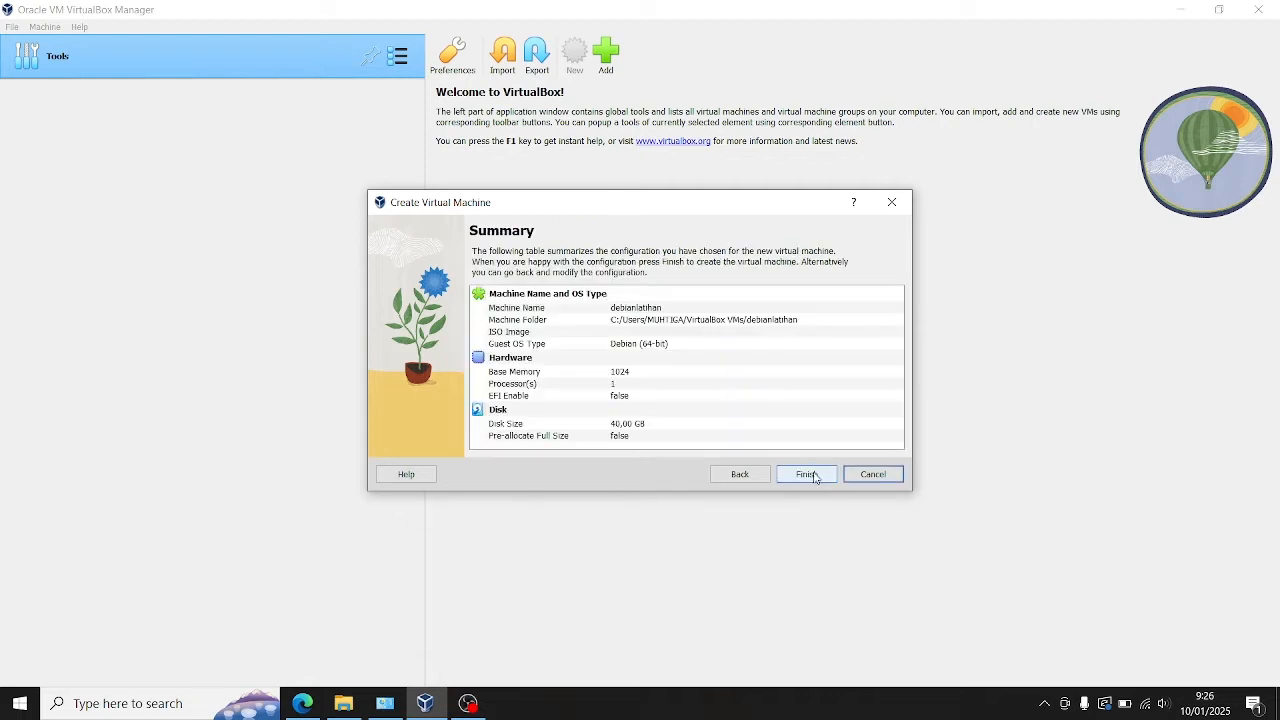
{"action": "left_click", "coordinate": [816, 478]}
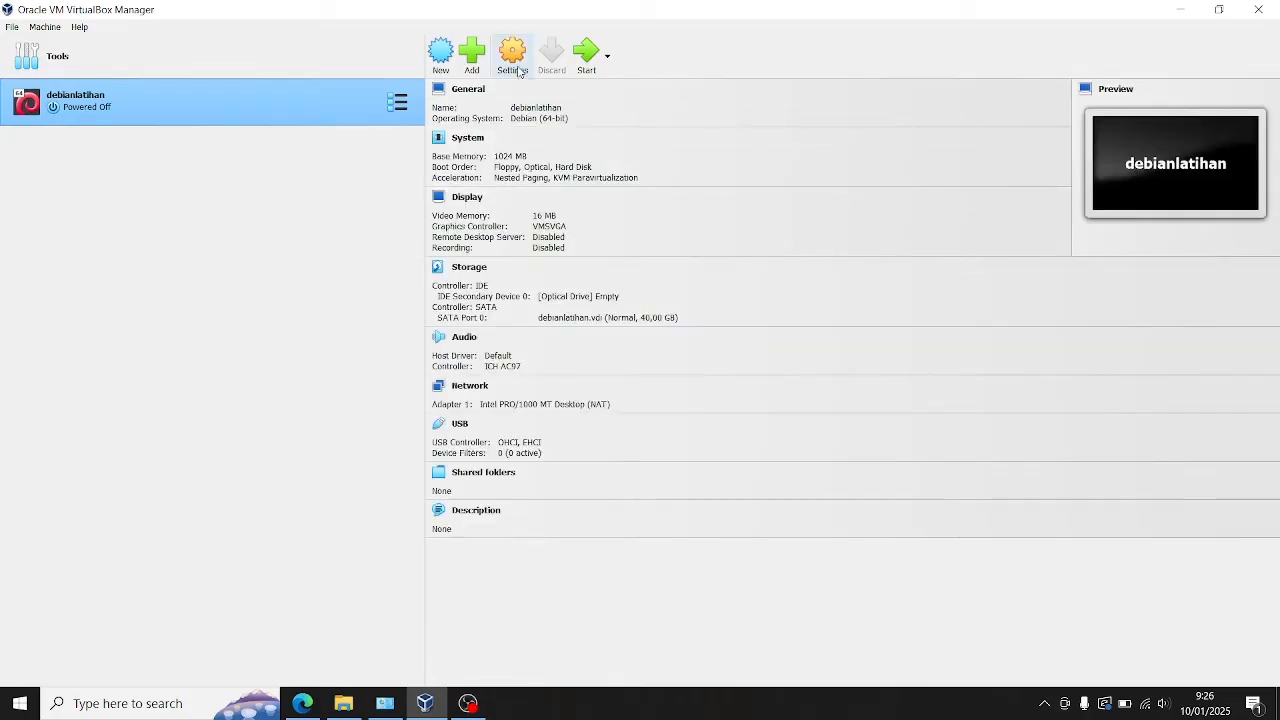
Step: Open the settings of debianlatihan and disable network adapter 1
{"action": "left_click", "coordinate": [514, 60]}
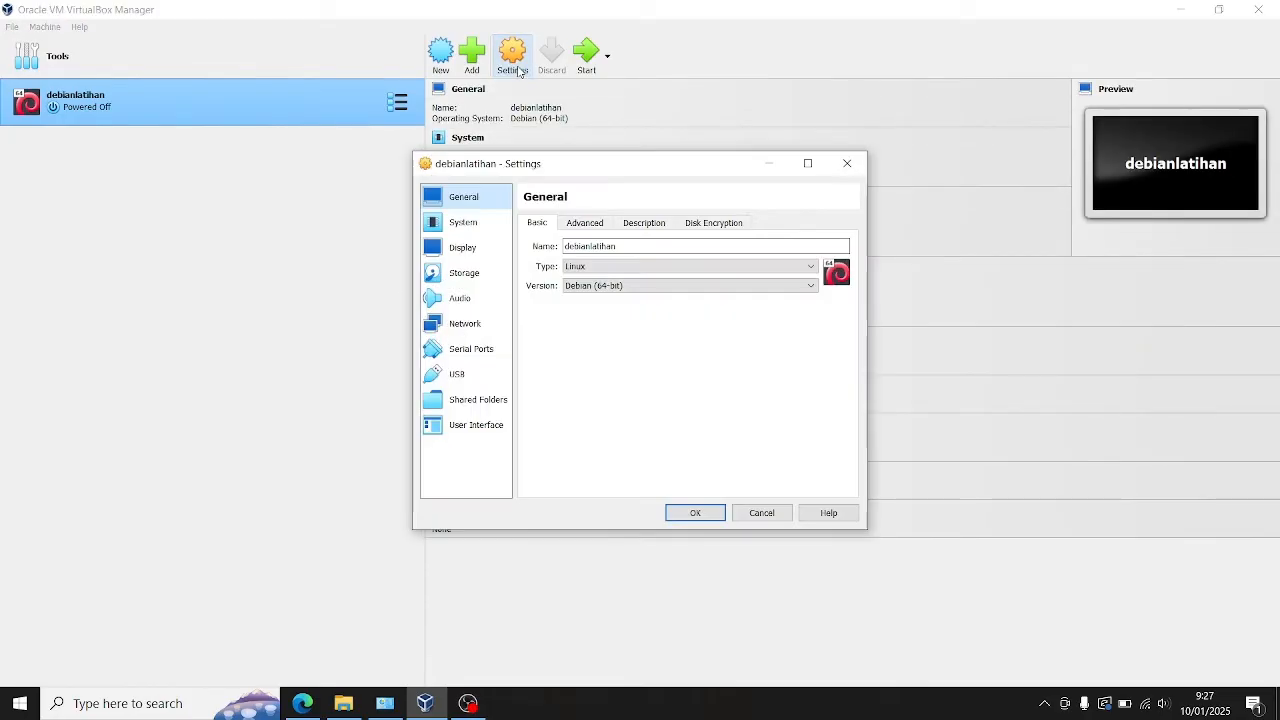
{"action": "left_click", "coordinate": [469, 326]}
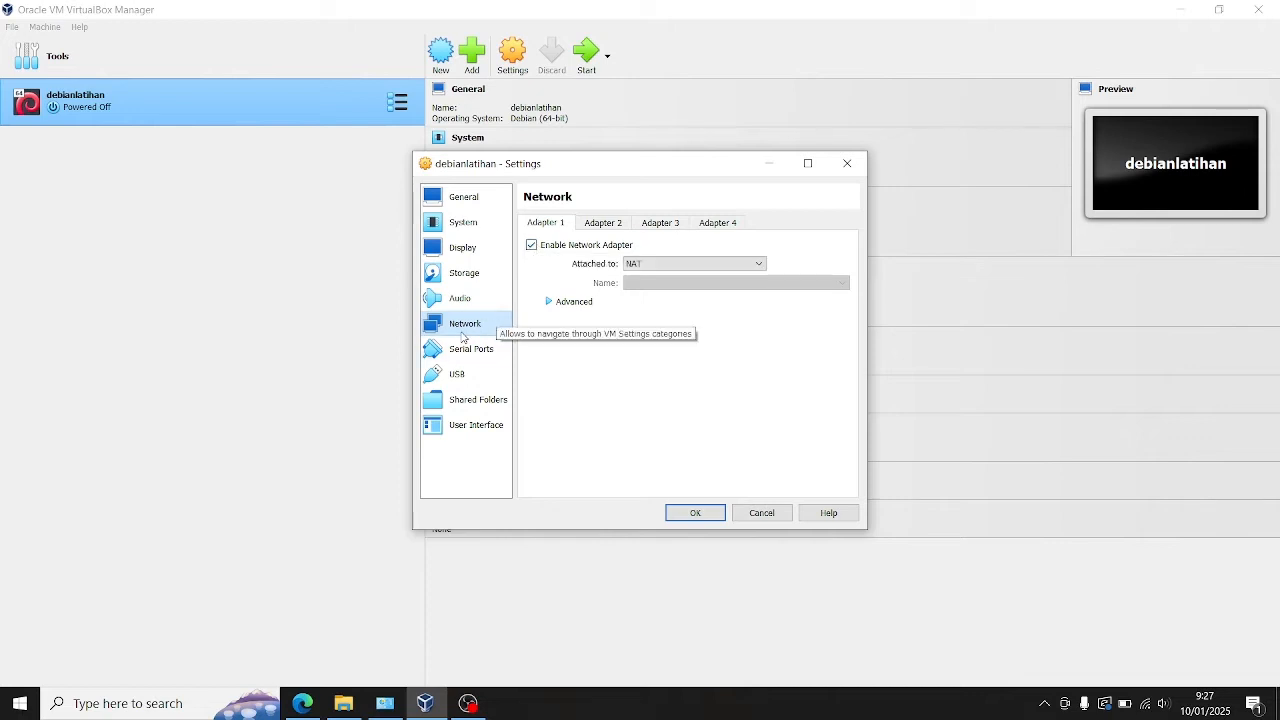
{"action": "left_click", "coordinate": [531, 245]}
Step: Load debian-10.5.0-amd64-DVD-1.iso into the machine's empty IDE optical drive
{"action": "left_click", "coordinate": [463, 276]}
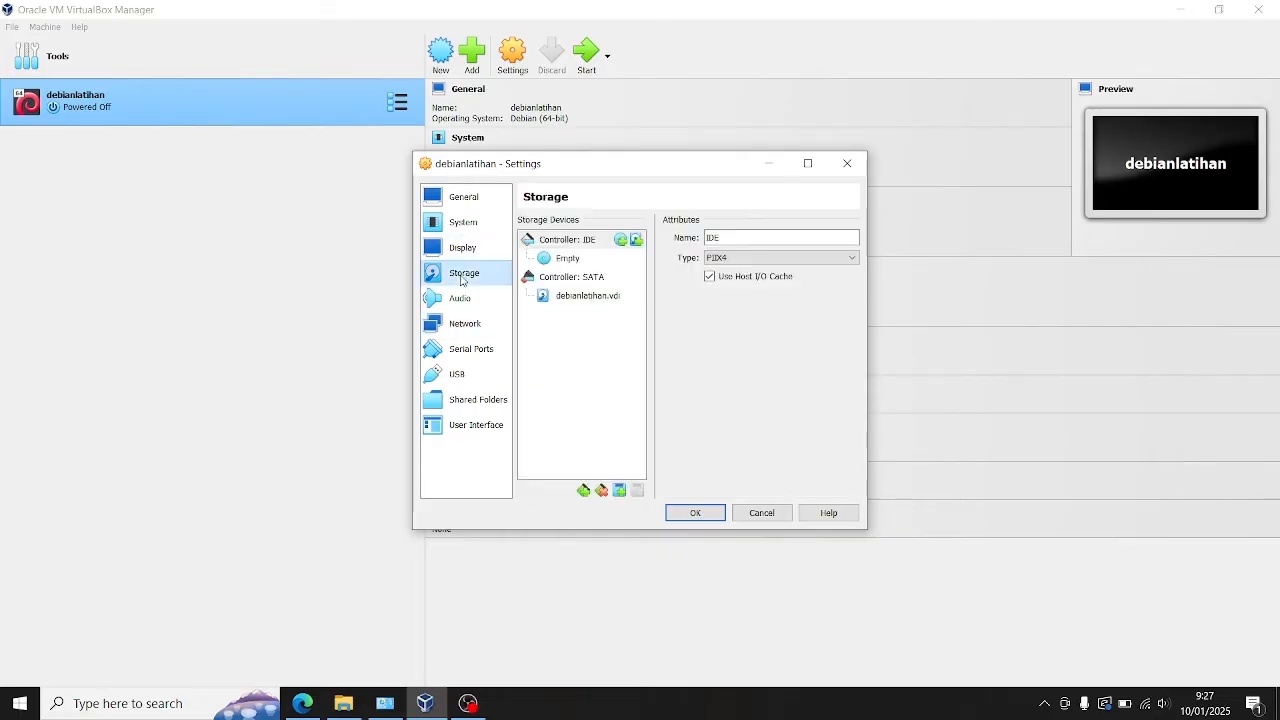
{"action": "left_click", "coordinate": [563, 259]}
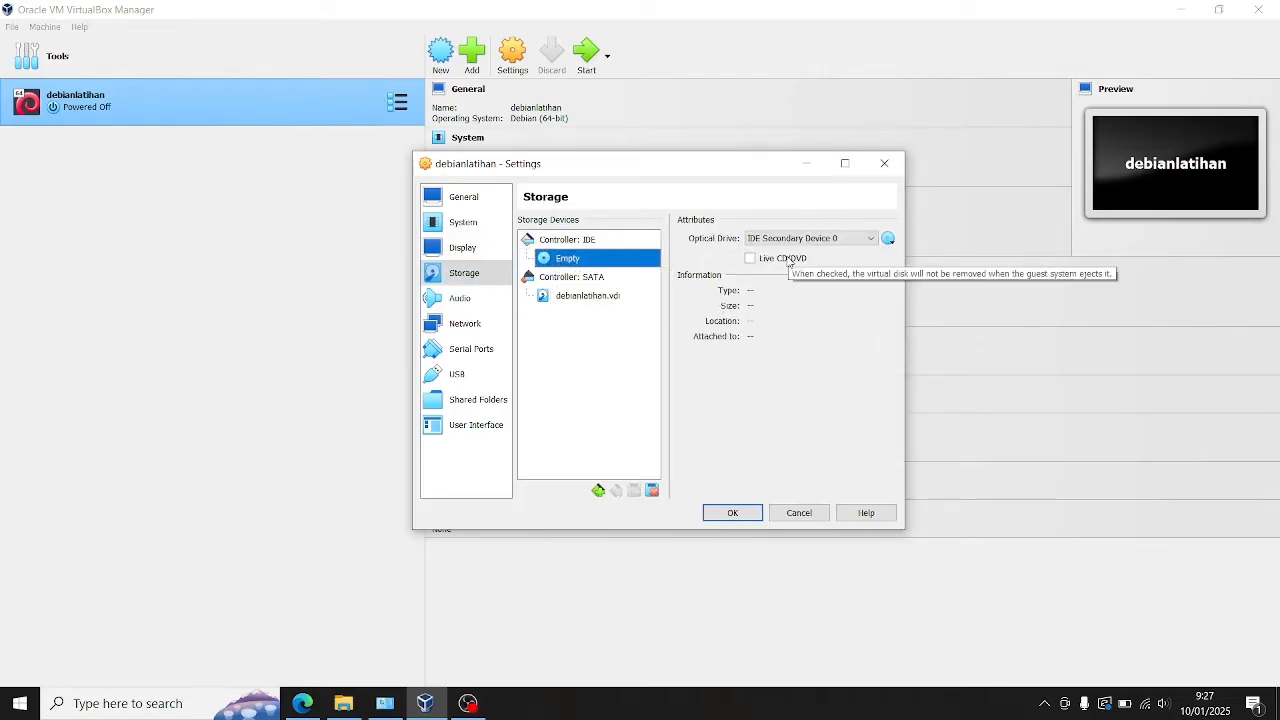
{"action": "left_click", "coordinate": [888, 241]}
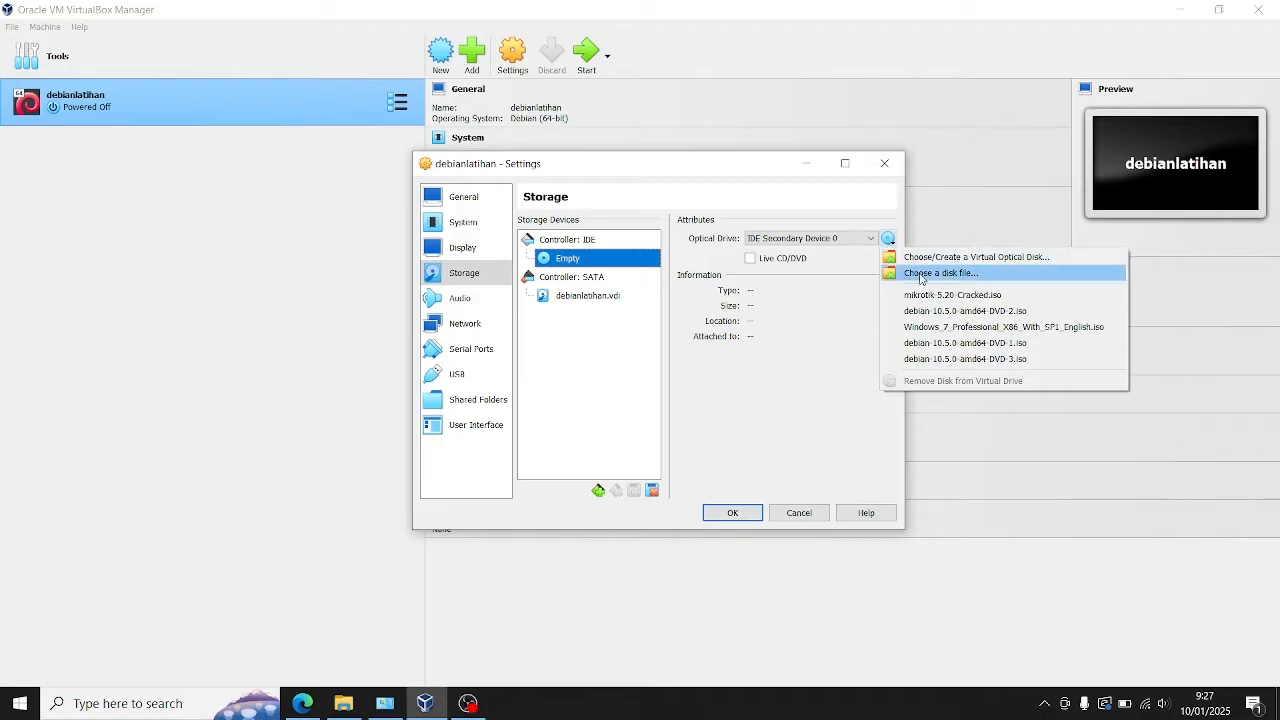
{"action": "left_click", "coordinate": [950, 344]}
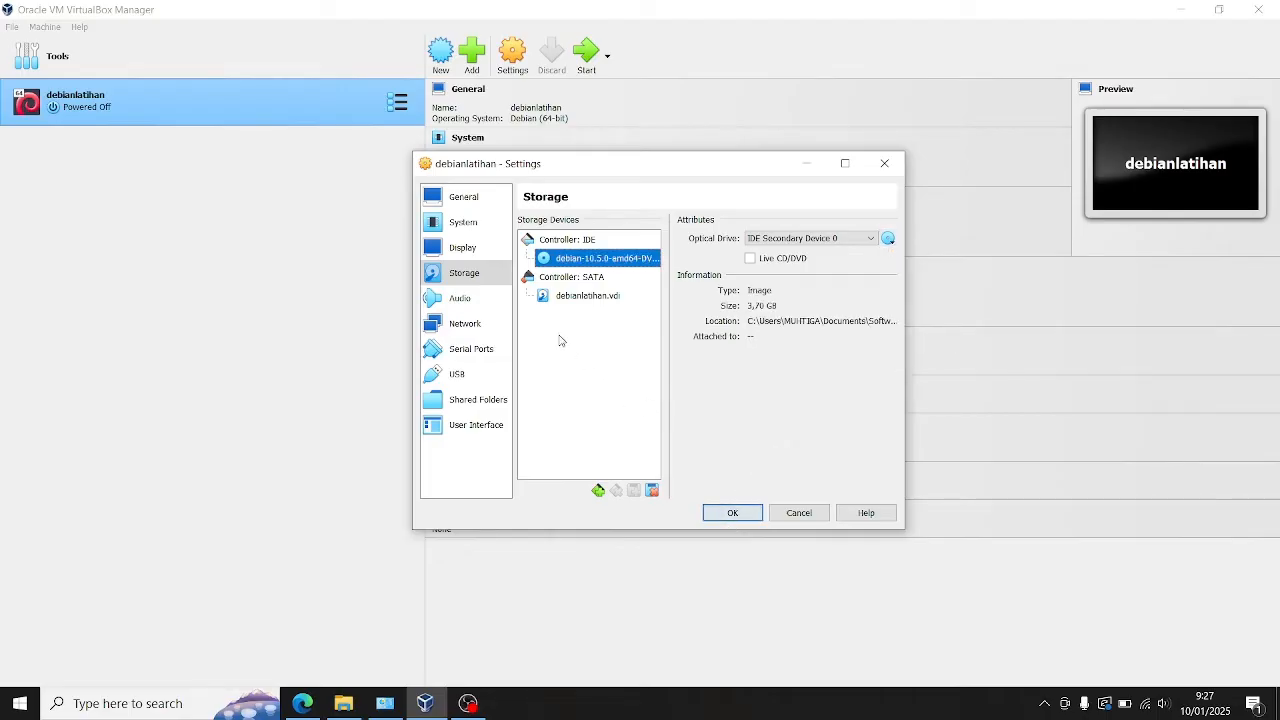
{"action": "left_click", "coordinate": [466, 279]}
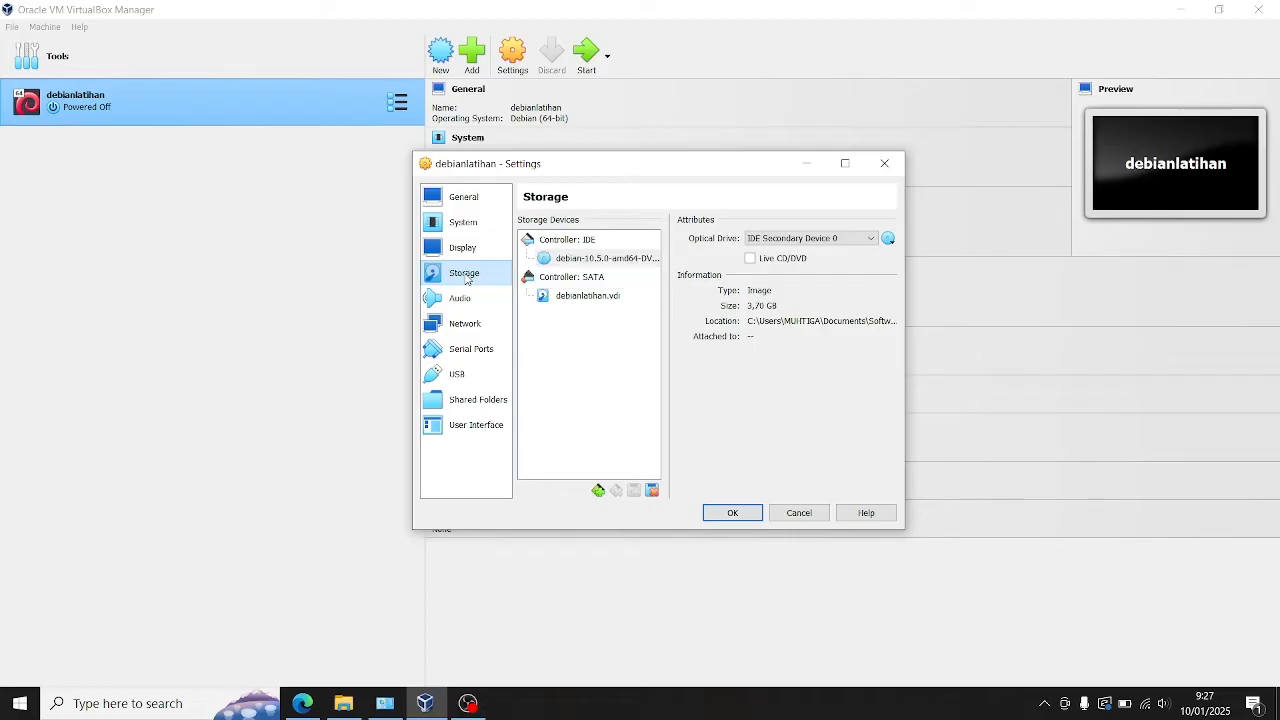
{"action": "left_click", "coordinate": [588, 259]}
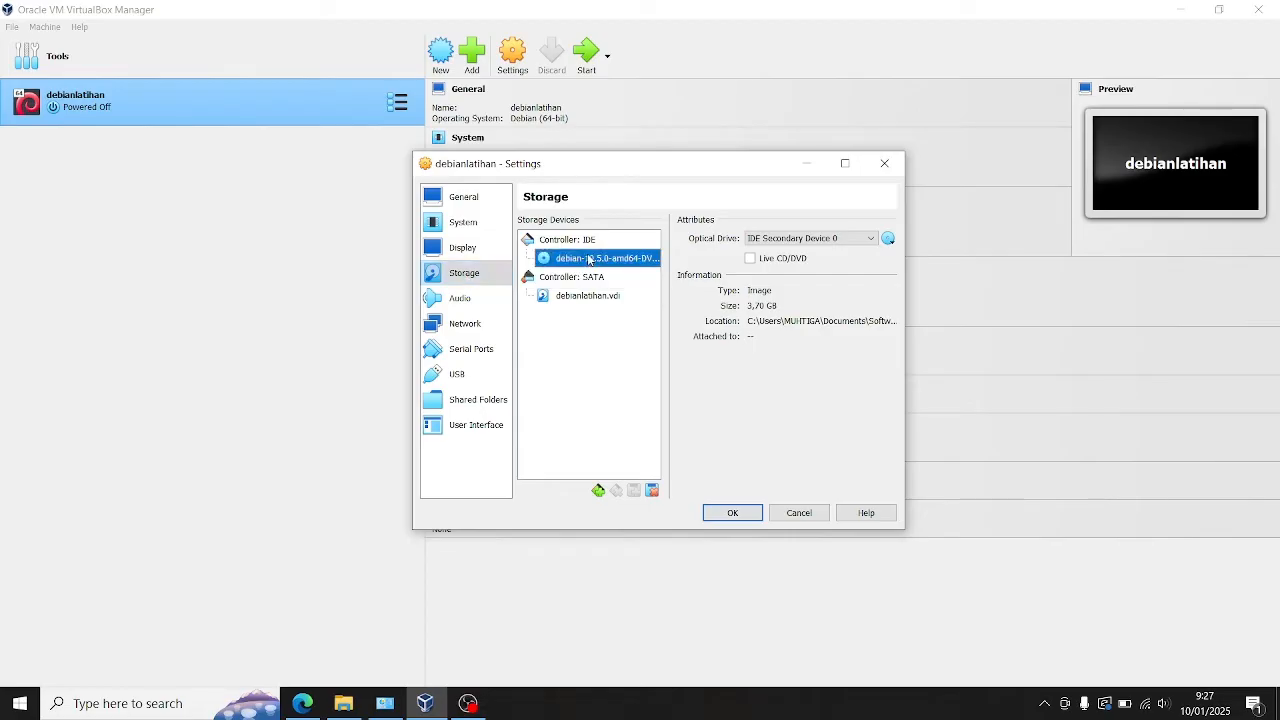
Step: Check that network adapters 1 to 4 are all disabled and save the machine's settings
{"action": "left_click", "coordinate": [466, 324]}
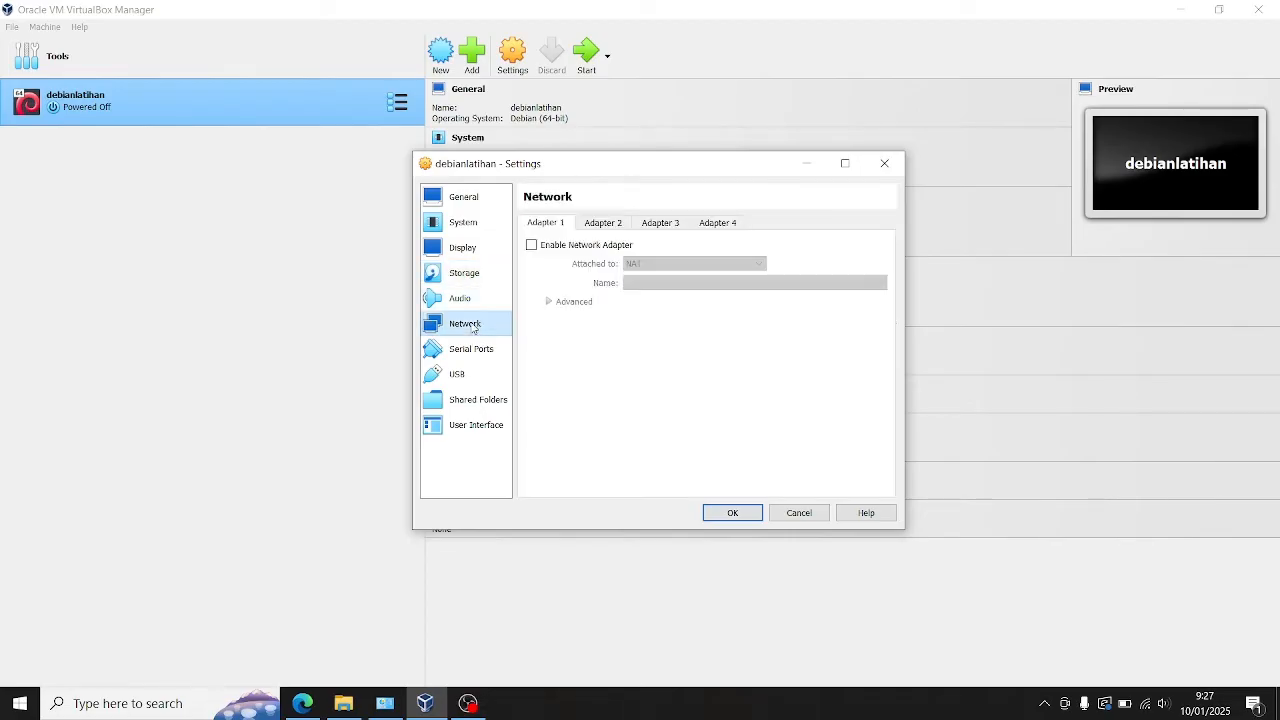
{"action": "left_click", "coordinate": [609, 224]}
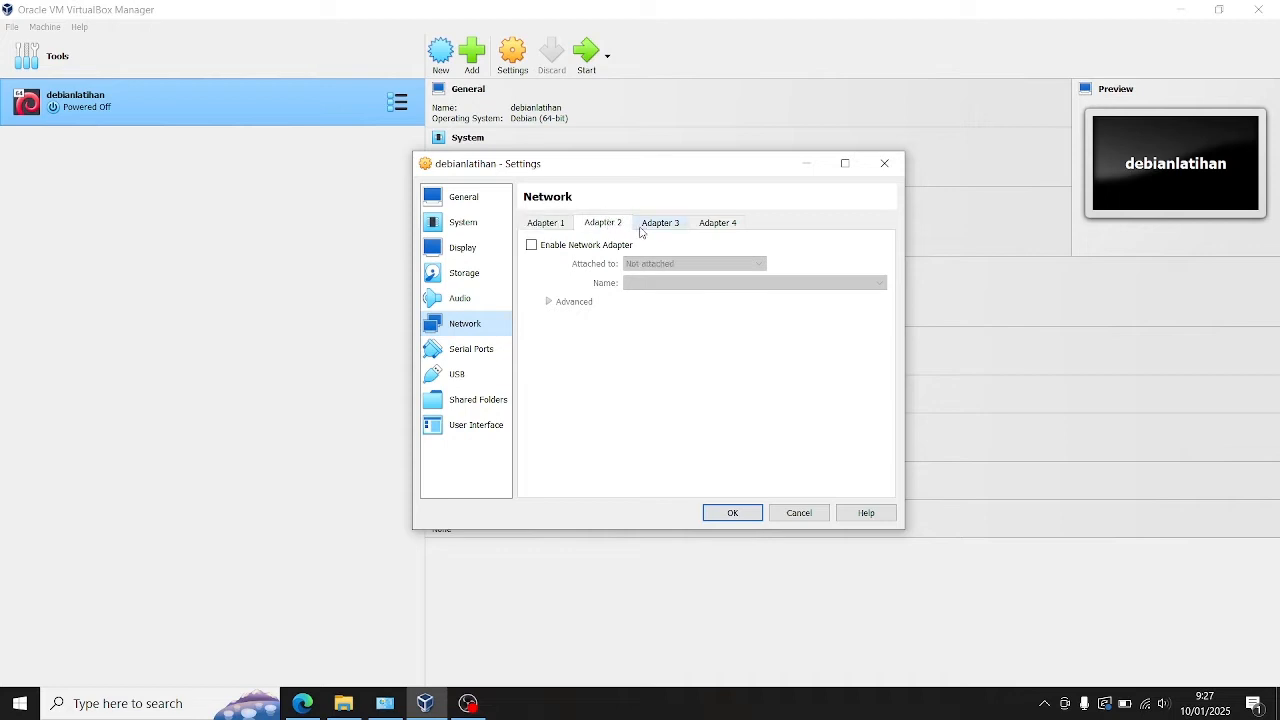
{"action": "left_click", "coordinate": [643, 232]}
{"action": "left_click", "coordinate": [699, 231]}
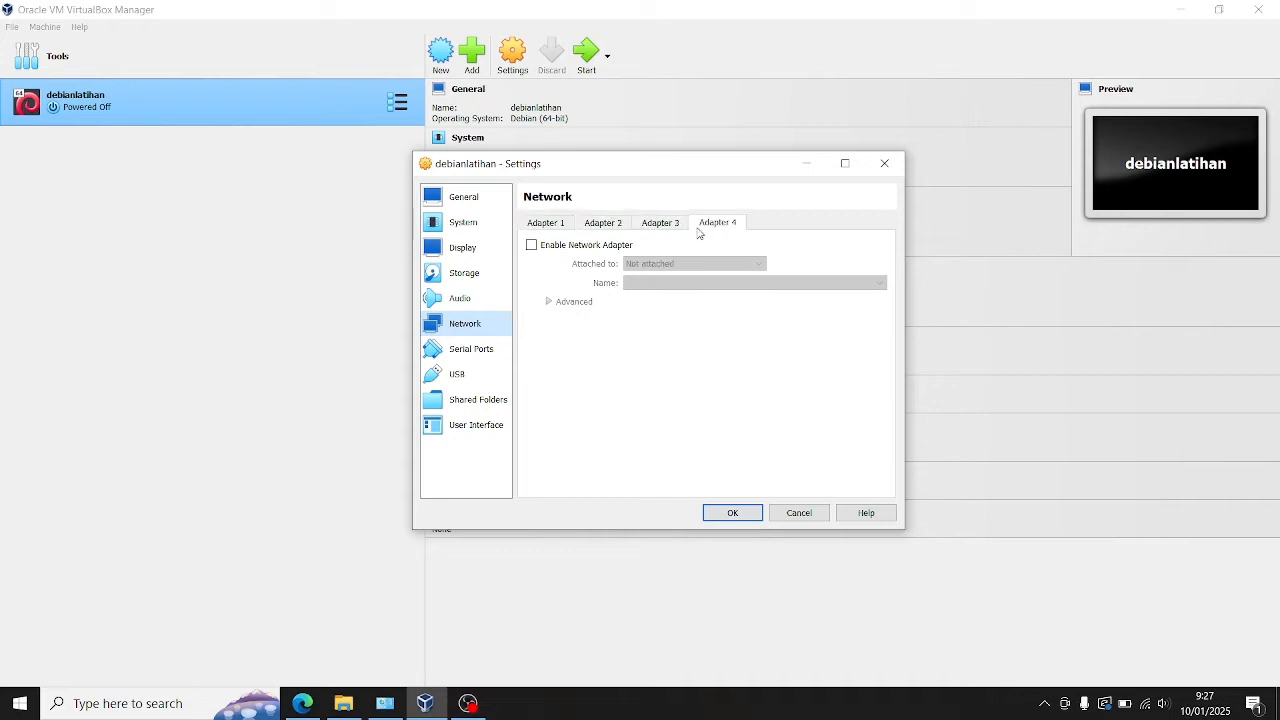
{"action": "left_click", "coordinate": [556, 221]}
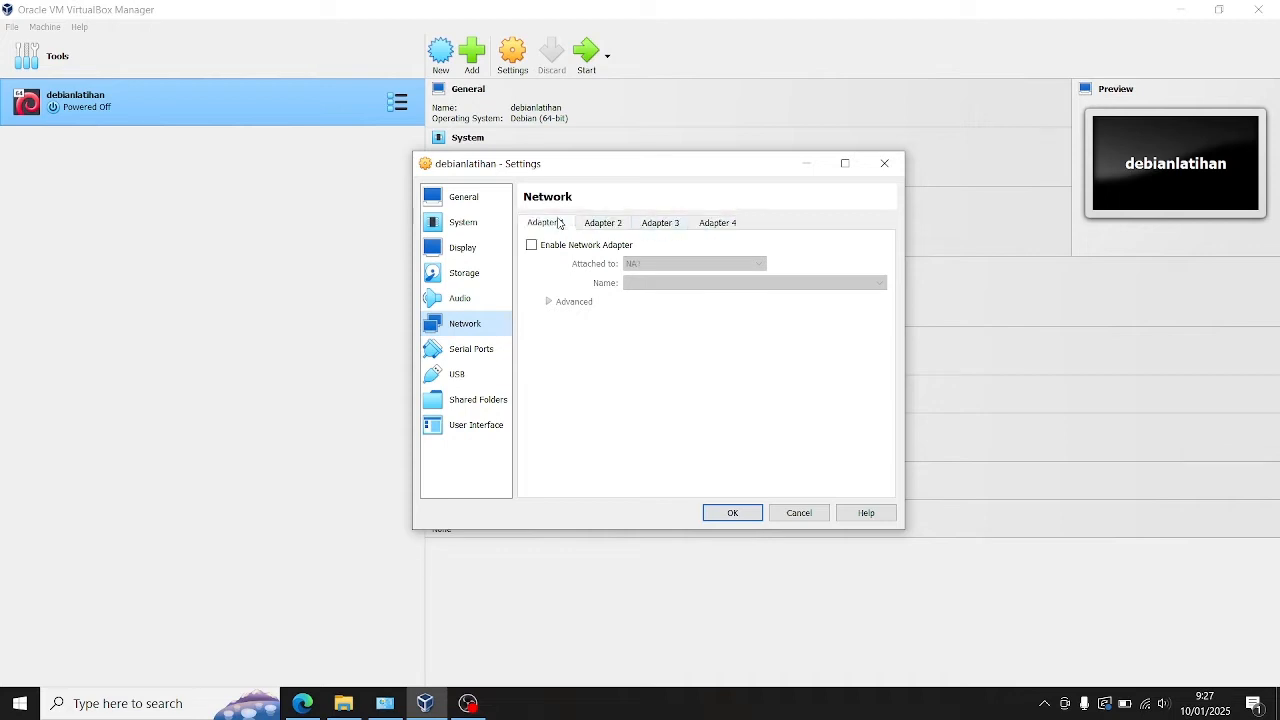
{"action": "left_click", "coordinate": [749, 517]}
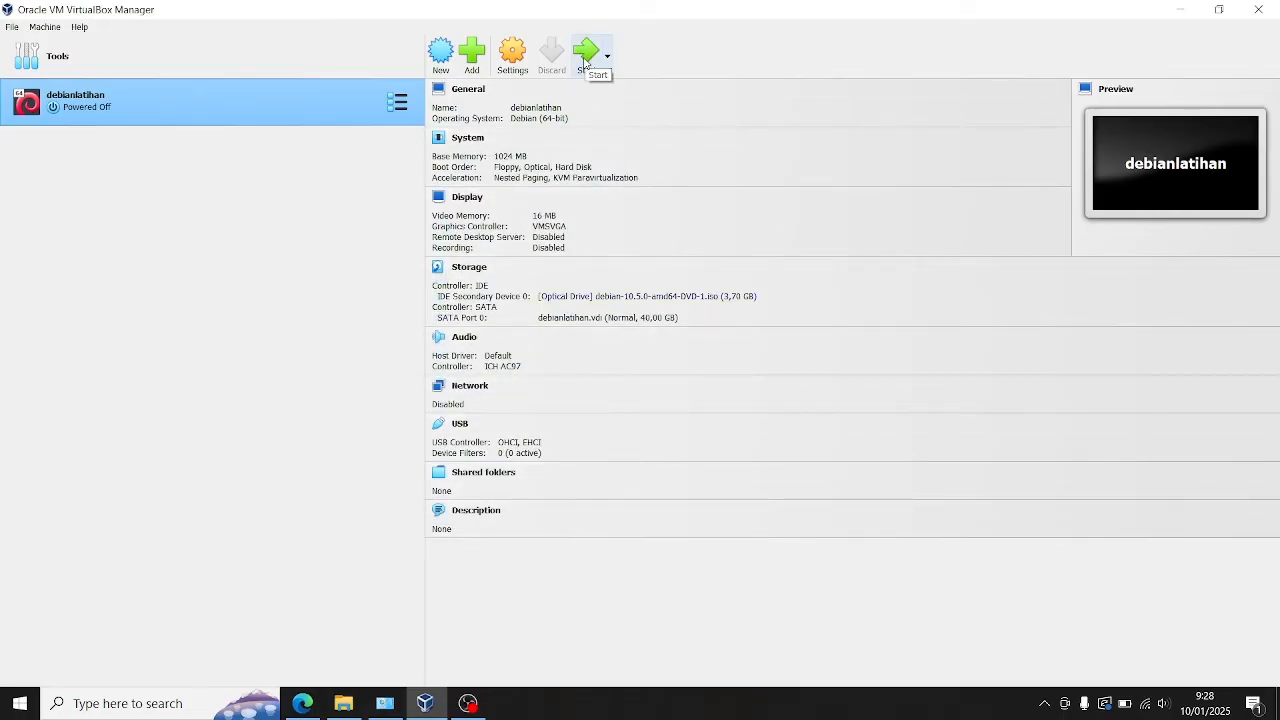
Step: Start the debianlatihan machine and show it in Scaled Mode in a maximized window
{"action": "left_click", "coordinate": [586, 56]}
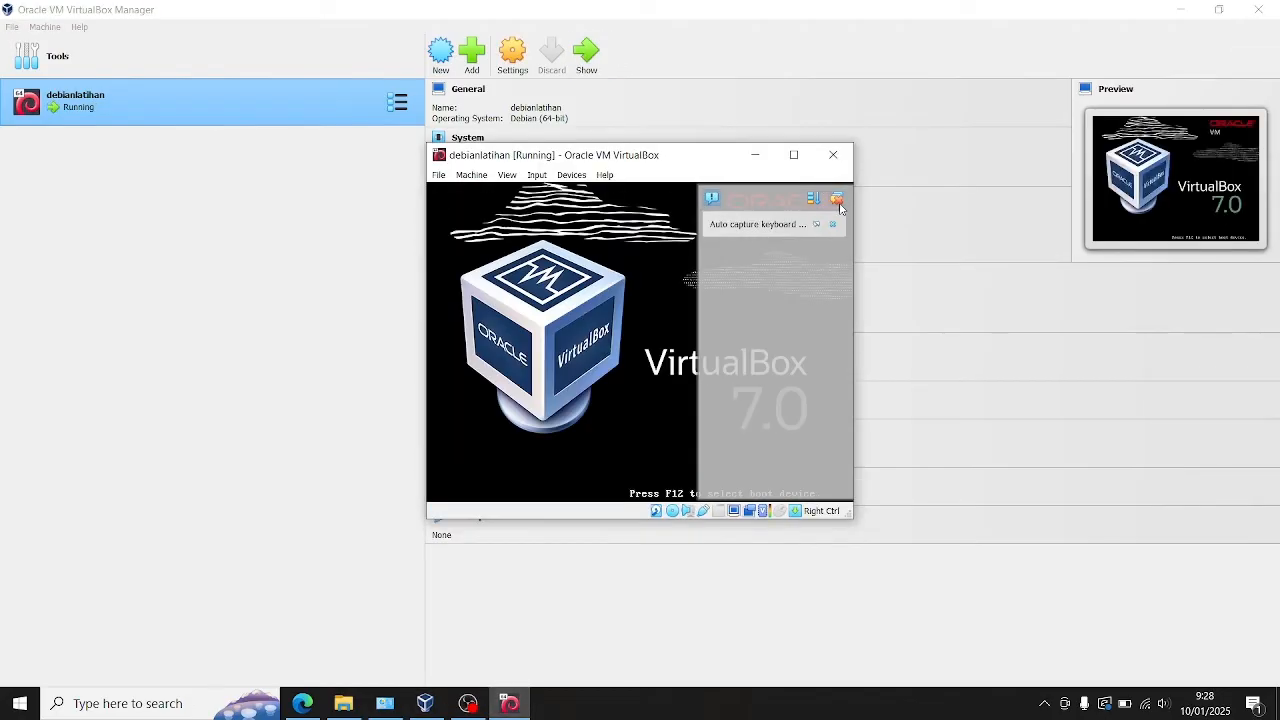
{"action": "left_click", "coordinate": [507, 174]}
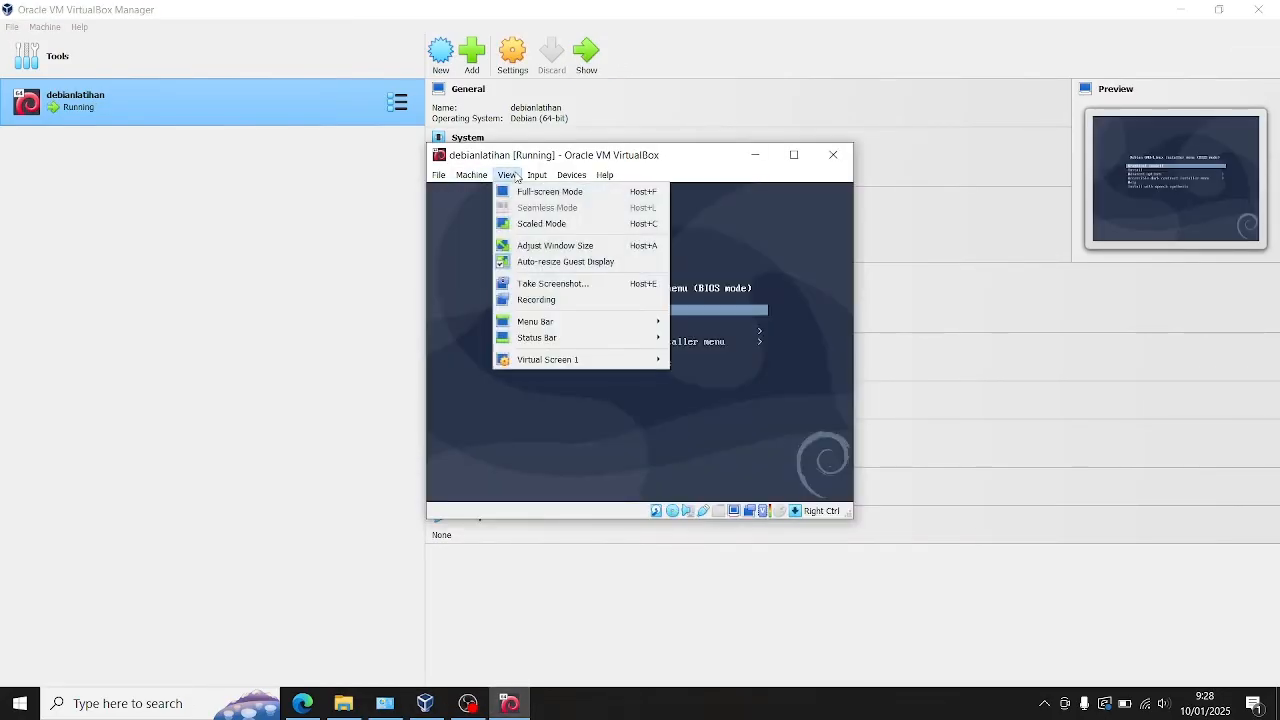
{"action": "left_click", "coordinate": [573, 223]}
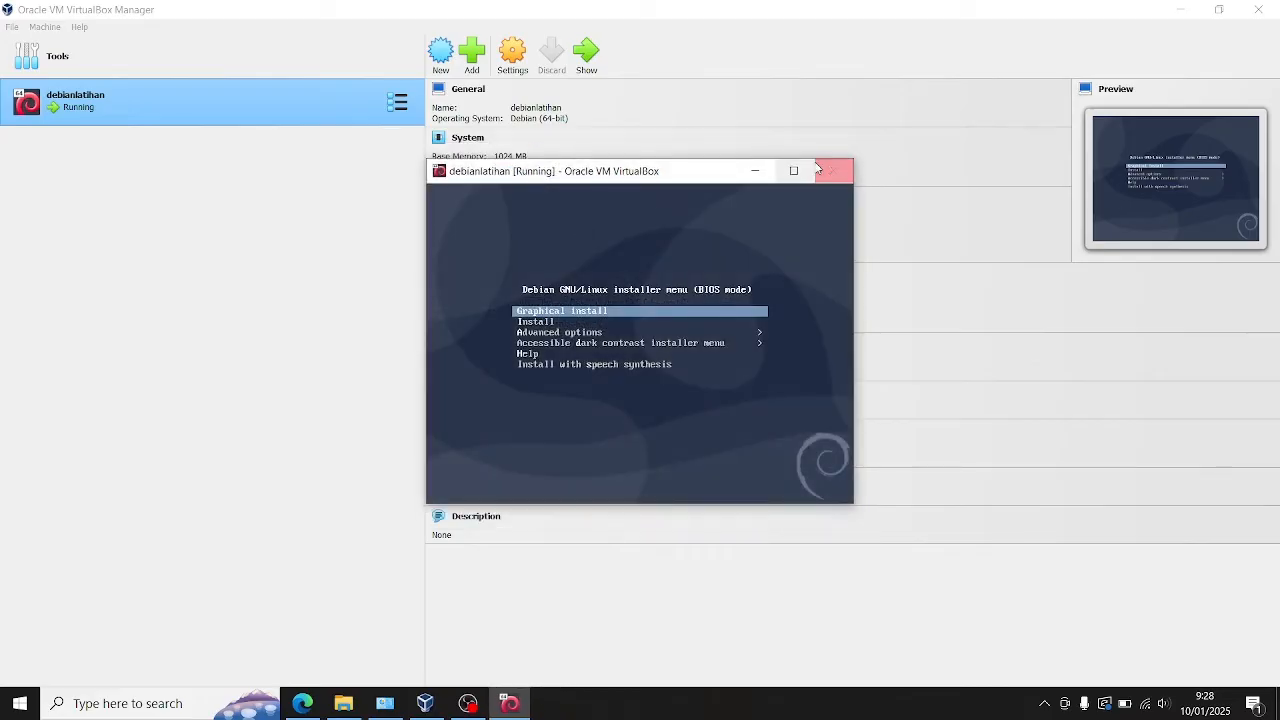
{"action": "left_click", "coordinate": [802, 170]}
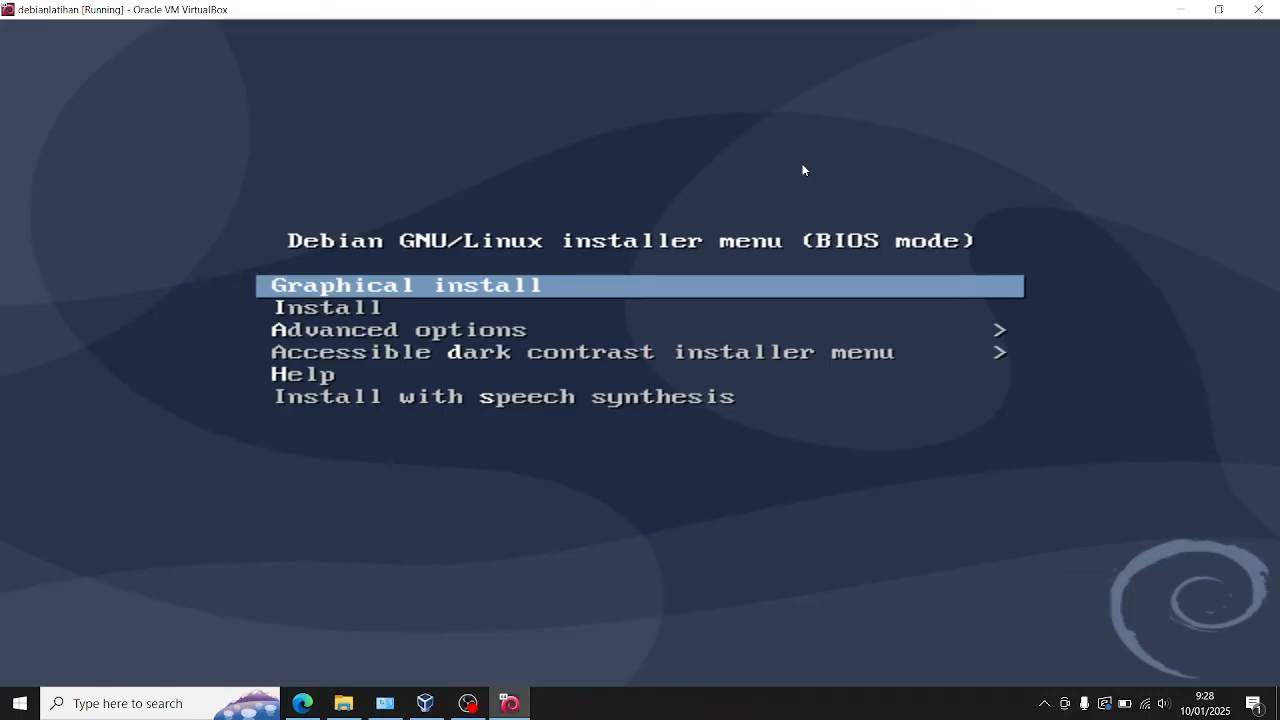
Step: Launch the text-mode Install option from the Debian installer's boot menu
{"action": "key", "text": "Down"}
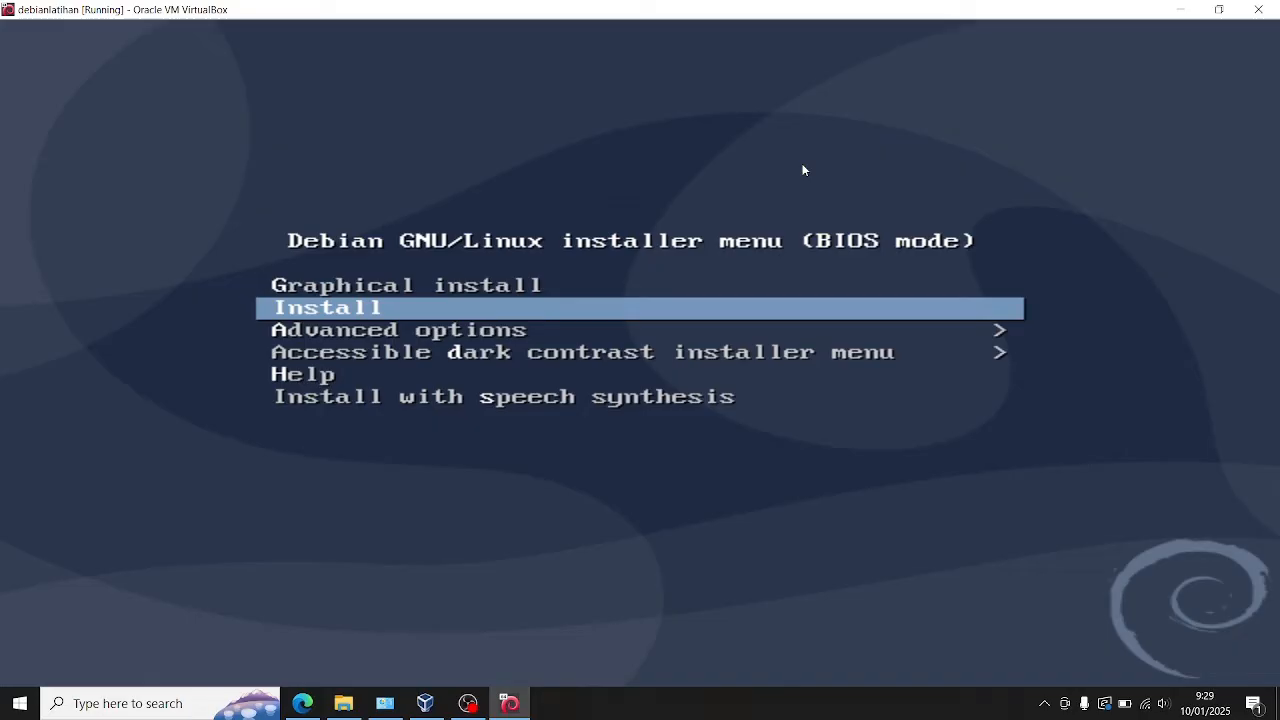
{"action": "key", "text": "Return"}
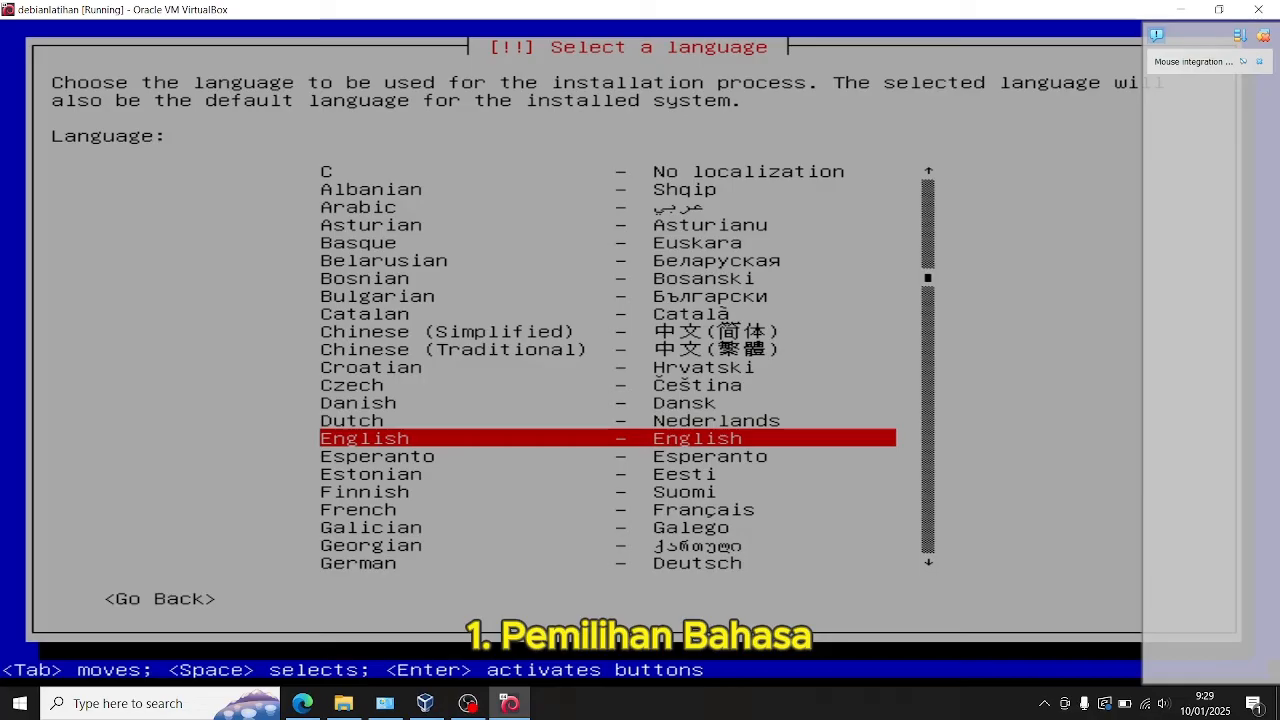
Step: Look through the list of available installation languages, including the Indonesian entry
{"action": "key", "text": "Up"}
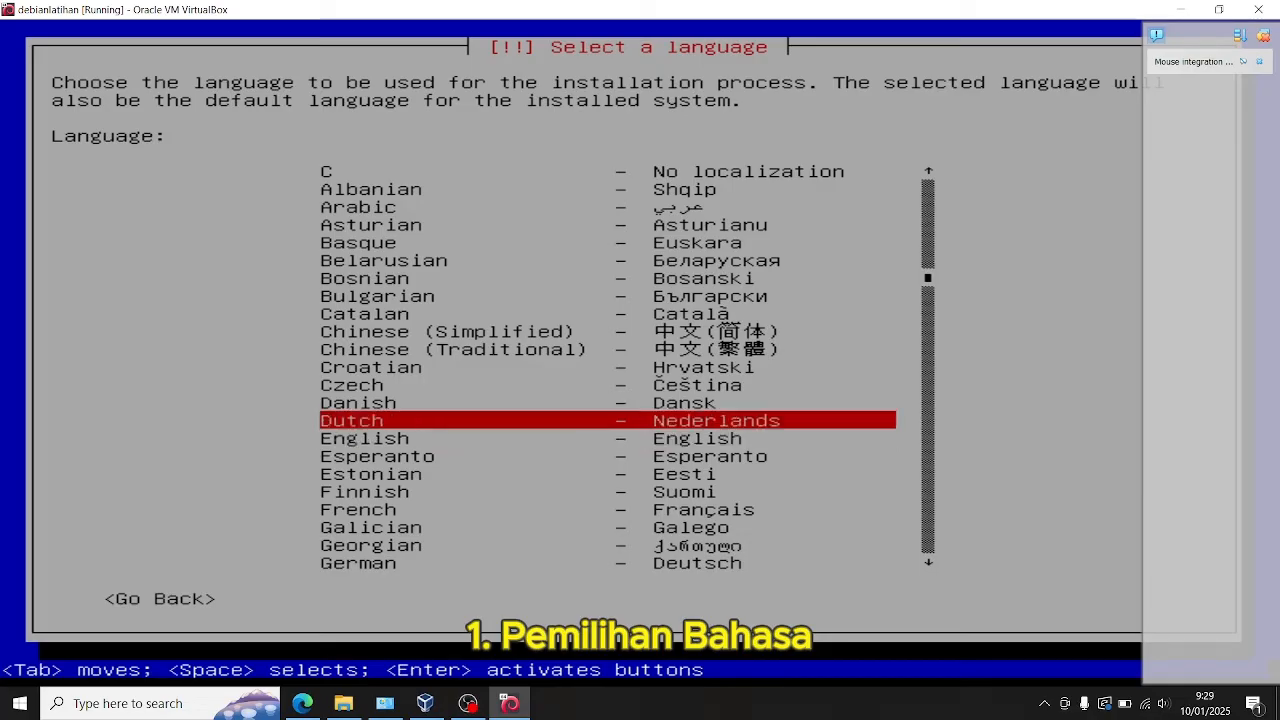
{"action": "key", "text": "Down"}
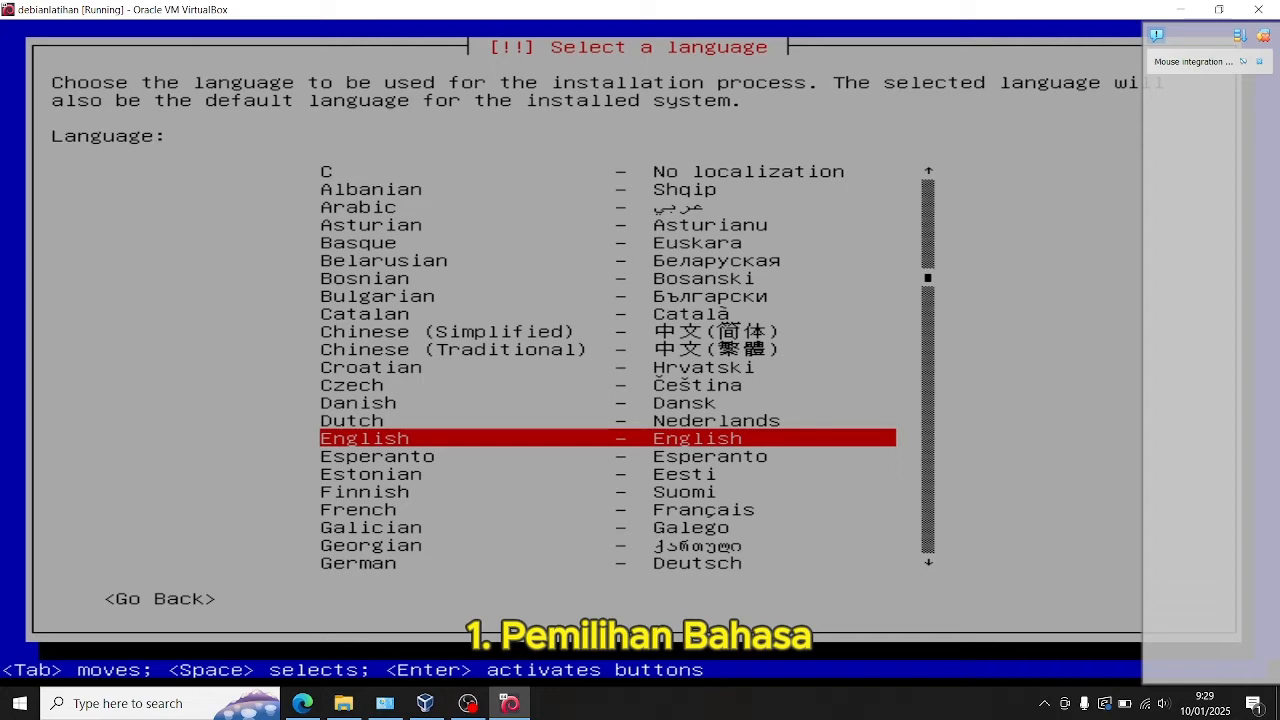
{"action": "key", "text": "Down"}
{"action": "key", "text": "Down"}
{"action": "key", "text": "Down"}
{"action": "key", "text": "Down"}
{"action": "key", "text": "Down"}
{"action": "key", "text": "Down"}
{"action": "key", "text": "Down"}
{"action": "key", "text": "Down"}
{"action": "key", "text": "Down"}
{"action": "key", "text": "Down"}
{"action": "key", "text": "Down"}
{"action": "key", "text": "Down"}
{"action": "key", "text": "Down"}
{"action": "key", "text": "Down"}
{"action": "key", "text": "Down"}
{"action": "key", "text": "Down"}
{"action": "key", "text": "Down"}
{"action": "key", "text": "Down"}
{"action": "key", "text": "Down"}
{"action": "key", "text": "Down"}
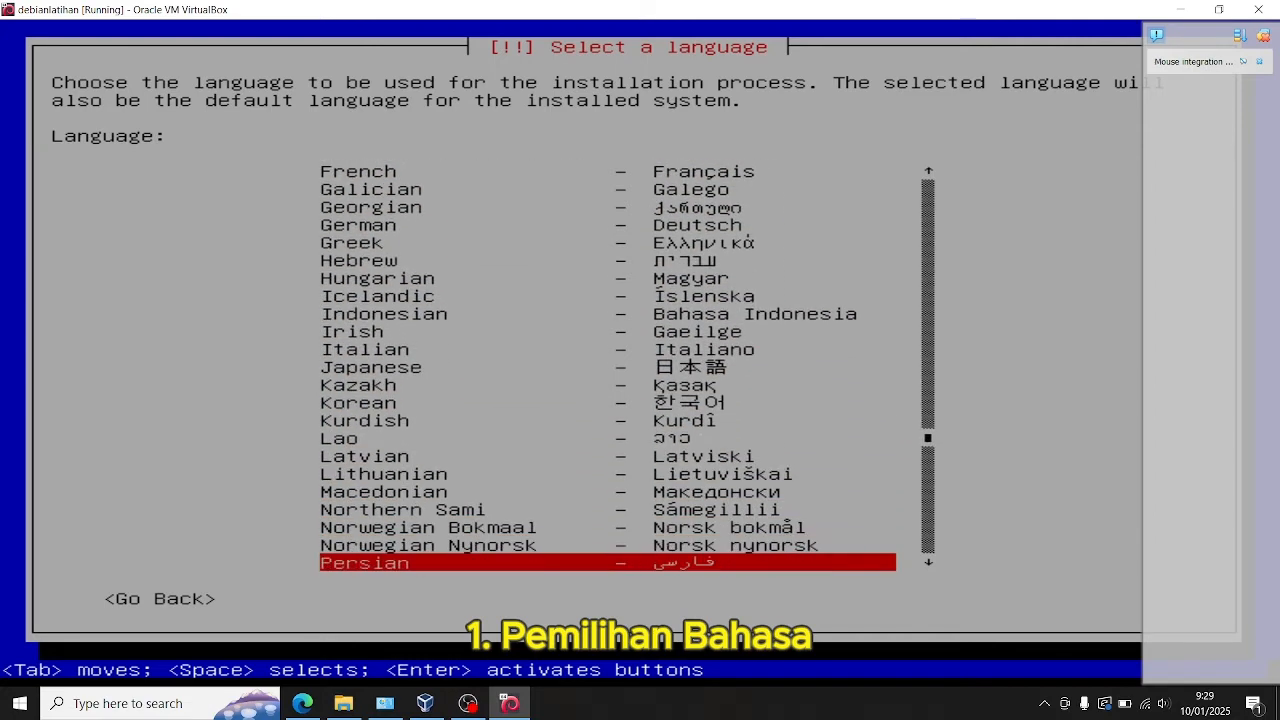
{"action": "key", "text": "Up"}
{"action": "key", "text": "Up"}
{"action": "key", "text": "Up"}
{"action": "key", "text": "Up"}
{"action": "key", "text": "Up"}
{"action": "key", "text": "Up"}
{"action": "key", "text": "Up"}
{"action": "key", "text": "Up"}
{"action": "key", "text": "Up"}
{"action": "key", "text": "Up"}
{"action": "key", "text": "Up"}
{"action": "key", "text": "Up"}
{"action": "key", "text": "Up"}
{"action": "key", "text": "Up"}
{"action": "key", "text": "Up"}
{"action": "key", "text": "Down"}
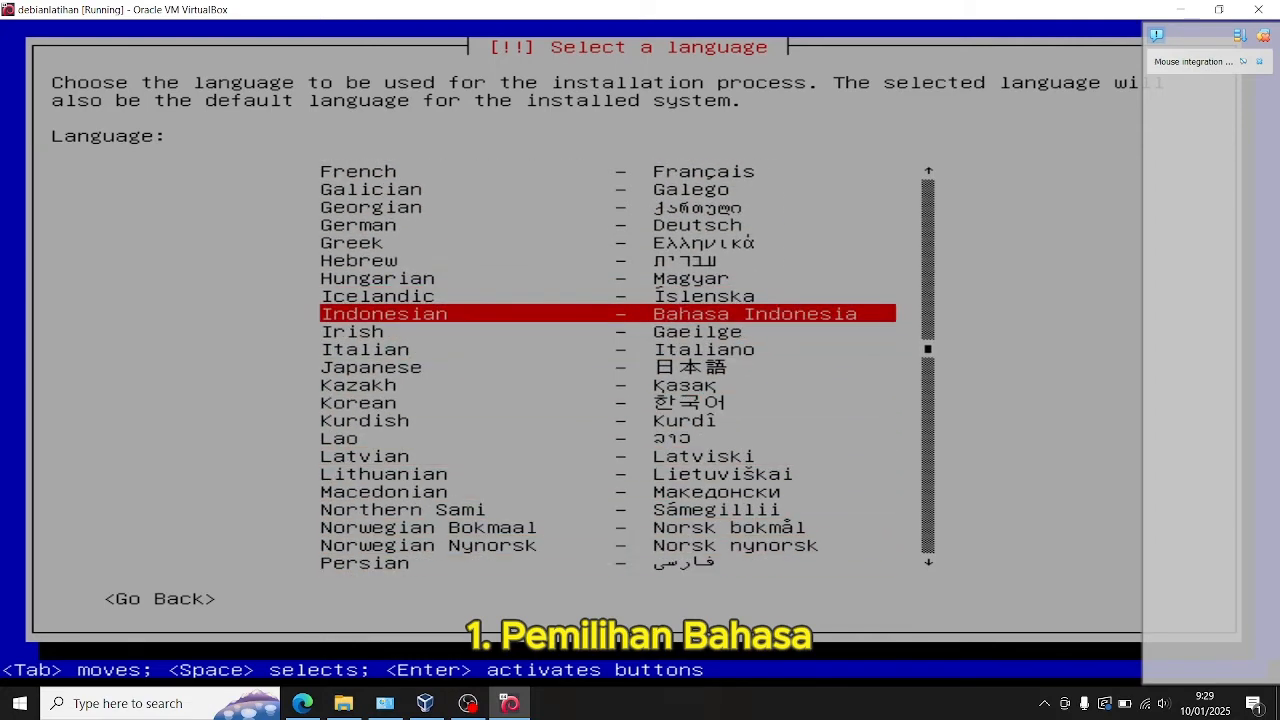
{"action": "key", "text": "Up"}
{"action": "key", "text": "Up"}
{"action": "key", "text": "Up"}
{"action": "key", "text": "Up"}
{"action": "key", "text": "Up"}
{"action": "key", "text": "Up"}
{"action": "key", "text": "Up"}
{"action": "key", "text": "Up"}
{"action": "key", "text": "Up"}
{"action": "key", "text": "Up"}
{"action": "key", "text": "Up"}
{"action": "key", "text": "Up"}
{"action": "key", "text": "Up"}
{"action": "key", "text": "Up"}
{"action": "key", "text": "Up"}
{"action": "key", "text": "Up"}
{"action": "key", "text": "Up"}
{"action": "key", "text": "Up"}
{"action": "key", "text": "Up"}
{"action": "key", "text": "Up"}
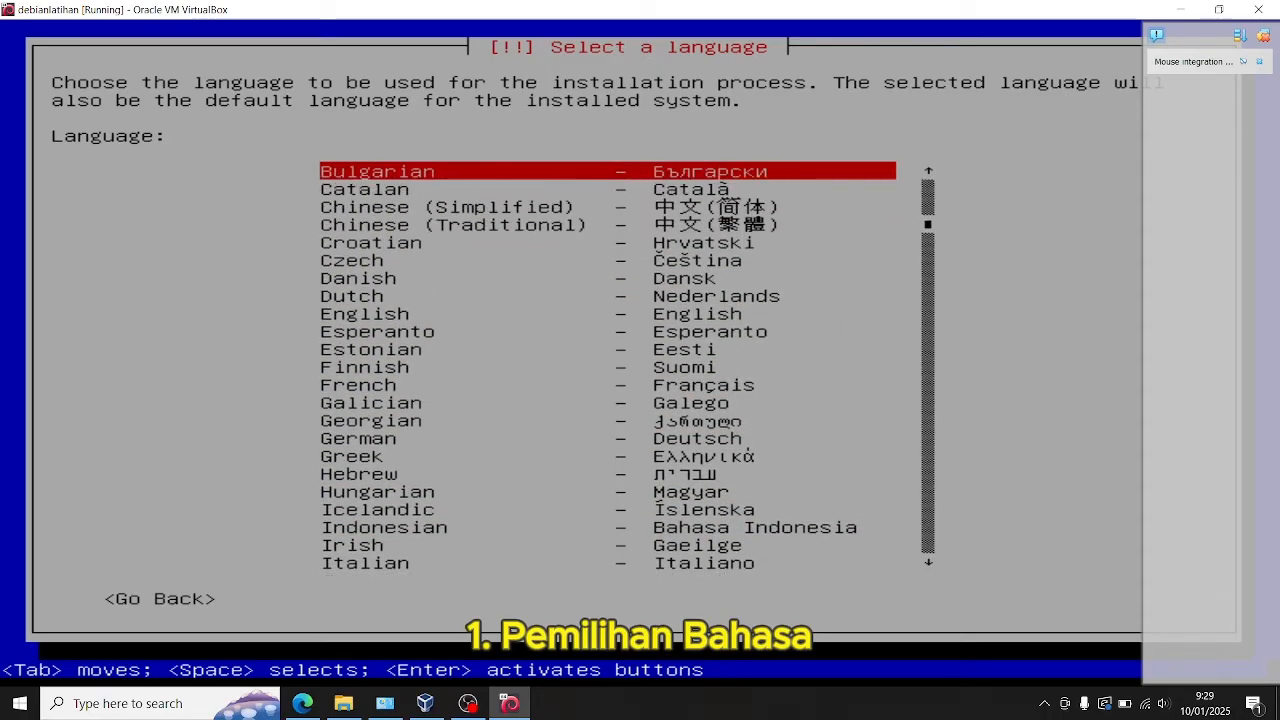
Step: Choose English as the language for the installation process and the installed system
{"action": "key", "text": "Down"}
{"action": "key", "text": "Down"}
{"action": "key", "text": "Down"}
{"action": "key", "text": "Down"}
{"action": "key", "text": "Down"}
{"action": "key", "text": "Down"}
{"action": "key", "text": "Down"}
{"action": "key", "text": "Down"}
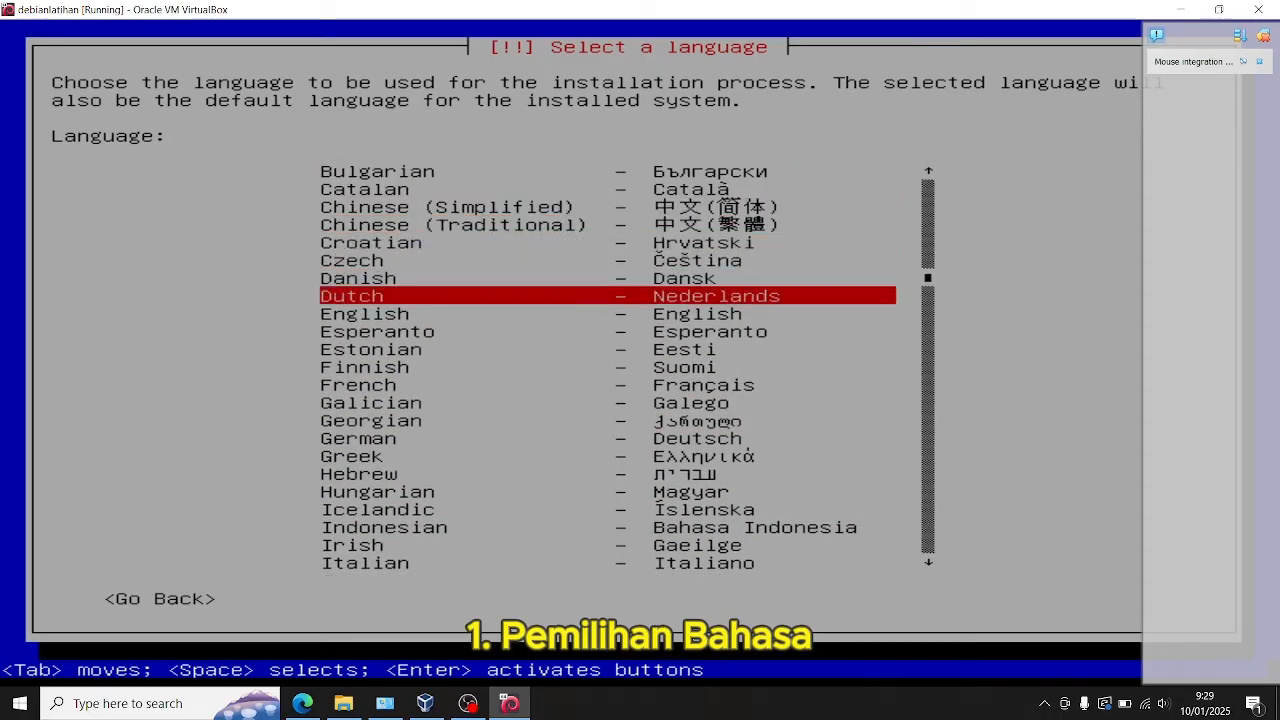
{"action": "key", "text": "Return"}
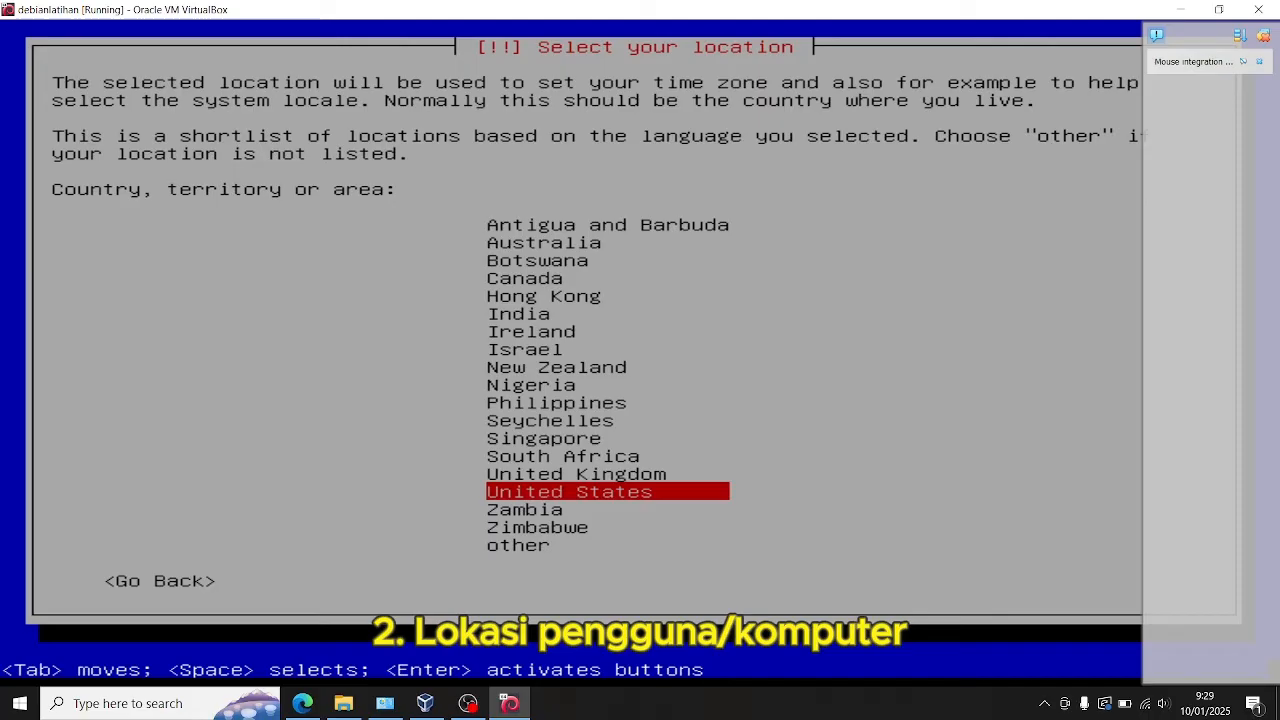
Step: Choose "other" in the location shortlist to pick a country that is not listed
{"action": "key", "text": "Up"}
{"action": "key", "text": "Up"}
{"action": "key", "text": "Up"}
{"action": "key", "text": "Up"}
{"action": "key", "text": "Up"}
{"action": "key", "text": "Up"}
{"action": "key", "text": "Up"}
{"action": "key", "text": "Up"}
{"action": "key", "text": "Up"}
{"action": "key", "text": "Up"}
{"action": "key", "text": "Up"}
{"action": "key", "text": "Up"}
{"action": "key", "text": "Up"}
{"action": "key", "text": "Down"}
{"action": "key", "text": "Down"}
{"action": "key", "text": "Down"}
{"action": "key", "text": "Down"}
{"action": "key", "text": "Down"}
{"action": "key", "text": "Down"}
{"action": "key", "text": "Down"}
{"action": "key", "text": "Down"}
{"action": "key", "text": "Down"}
{"action": "key", "text": "Down"}
{"action": "key", "text": "Down"}
{"action": "key", "text": "Down"}
{"action": "key", "text": "Down"}
{"action": "key", "text": "Down"}
{"action": "key", "text": "Down"}
{"action": "key", "text": "Down"}
{"action": "key", "text": "Down"}
{"action": "key", "text": "Down"}
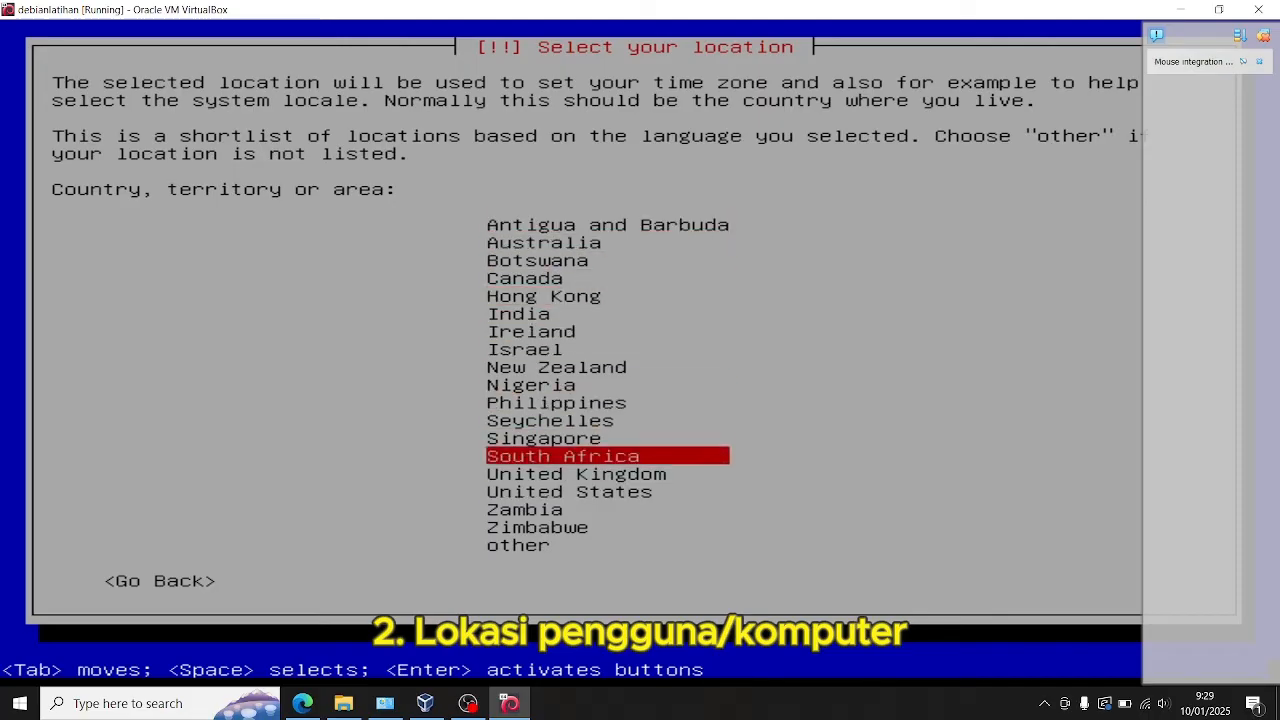
{"action": "key", "text": "Return"}
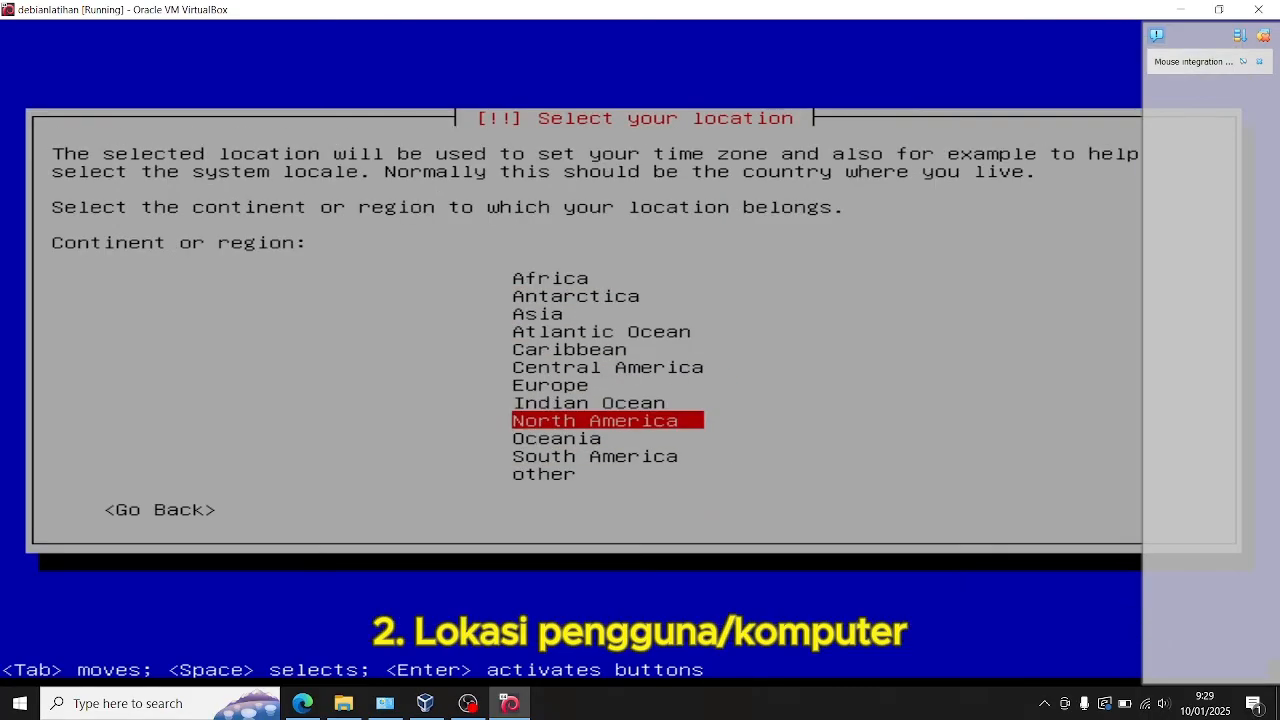
Step: Set the location to Indonesia within the Asia region
{"action": "key", "text": "Up"}
{"action": "key", "text": "Up"}
{"action": "key", "text": "Up"}
{"action": "key", "text": "Up"}
{"action": "key", "text": "Up"}
{"action": "key", "text": "Up"}
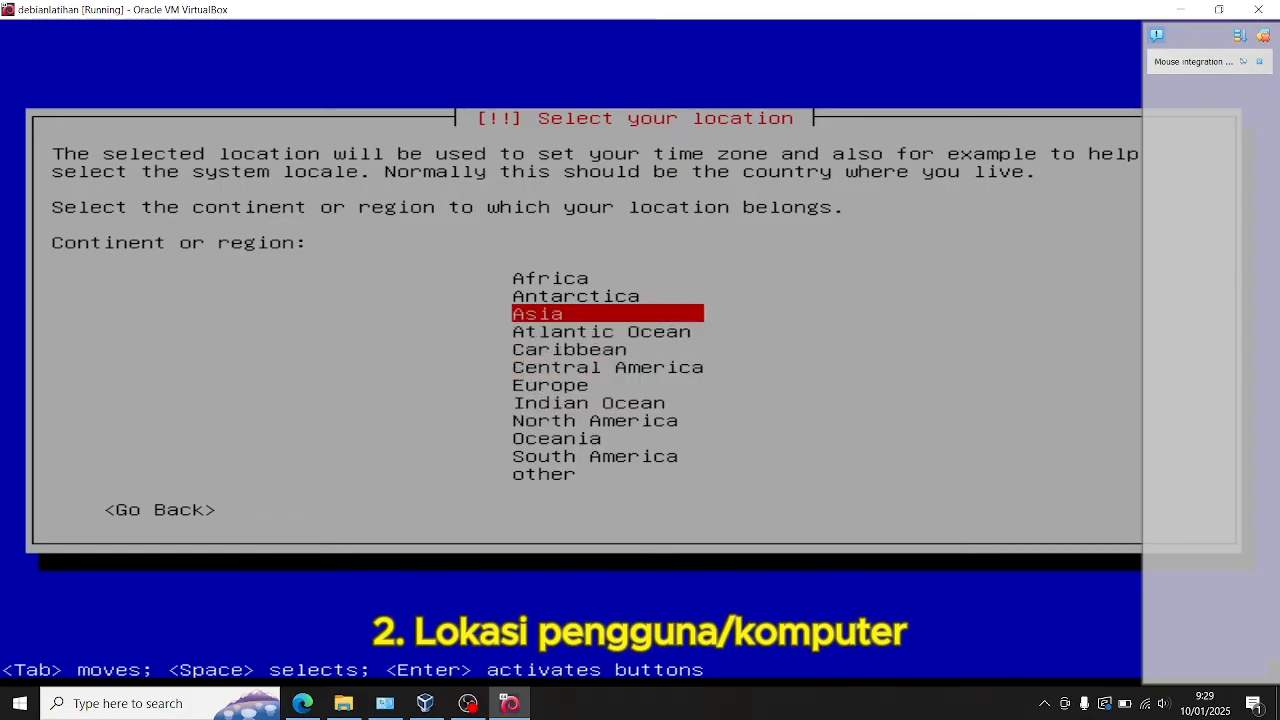
{"action": "key", "text": "Return"}
{"action": "key", "text": "Down"}
{"action": "key", "text": "Down"}
{"action": "key", "text": "Down"}
{"action": "key", "text": "Down"}
{"action": "key", "text": "Down"}
{"action": "key", "text": "Down"}
{"action": "key", "text": "Down"}
{"action": "key", "text": "Down"}
{"action": "key", "text": "Down"}
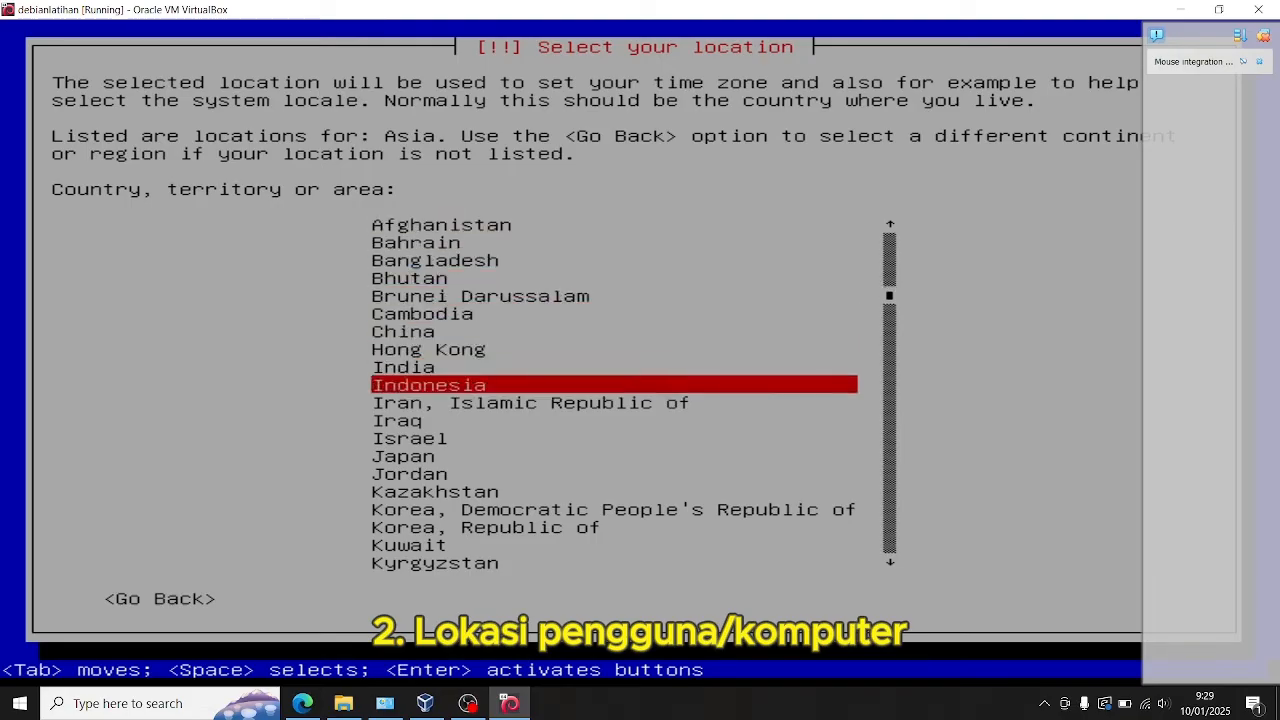
{"action": "key", "text": "Return"}
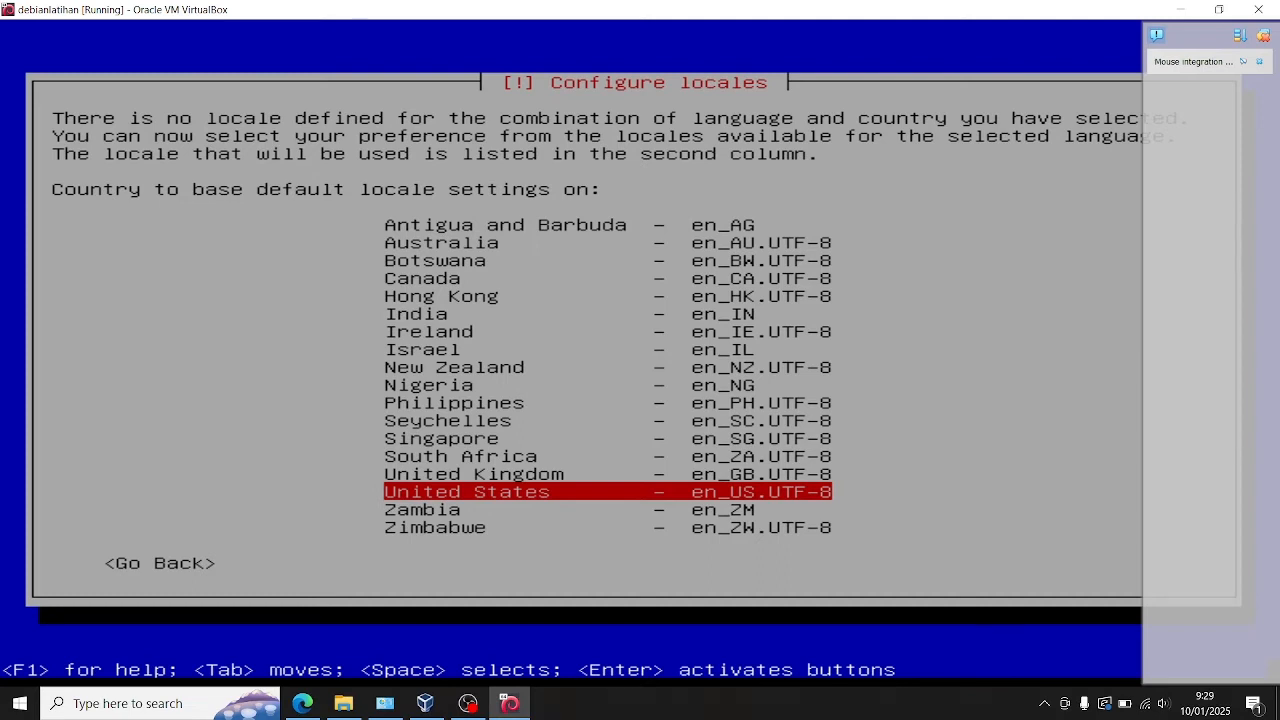
Step: Base the default locale on United States (en_US.UTF-8) and use the American English keymap
{"action": "key", "text": "Return"}
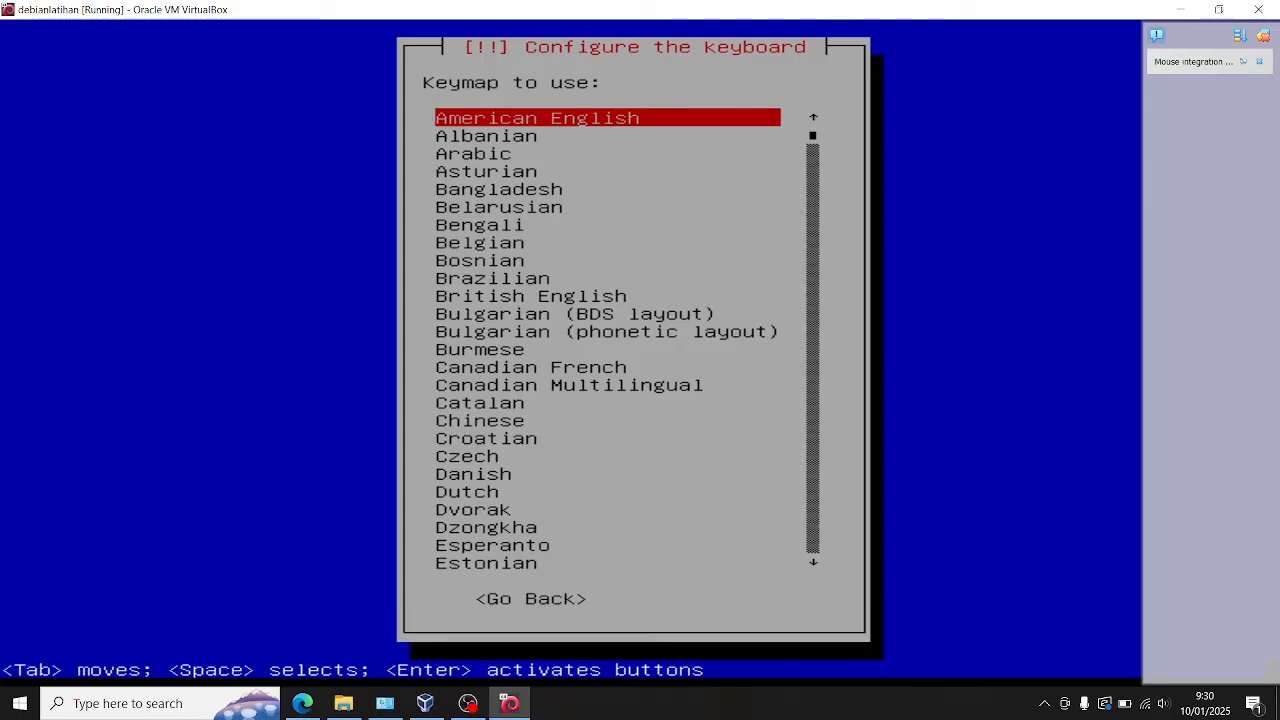
{"action": "key", "text": "Return"}
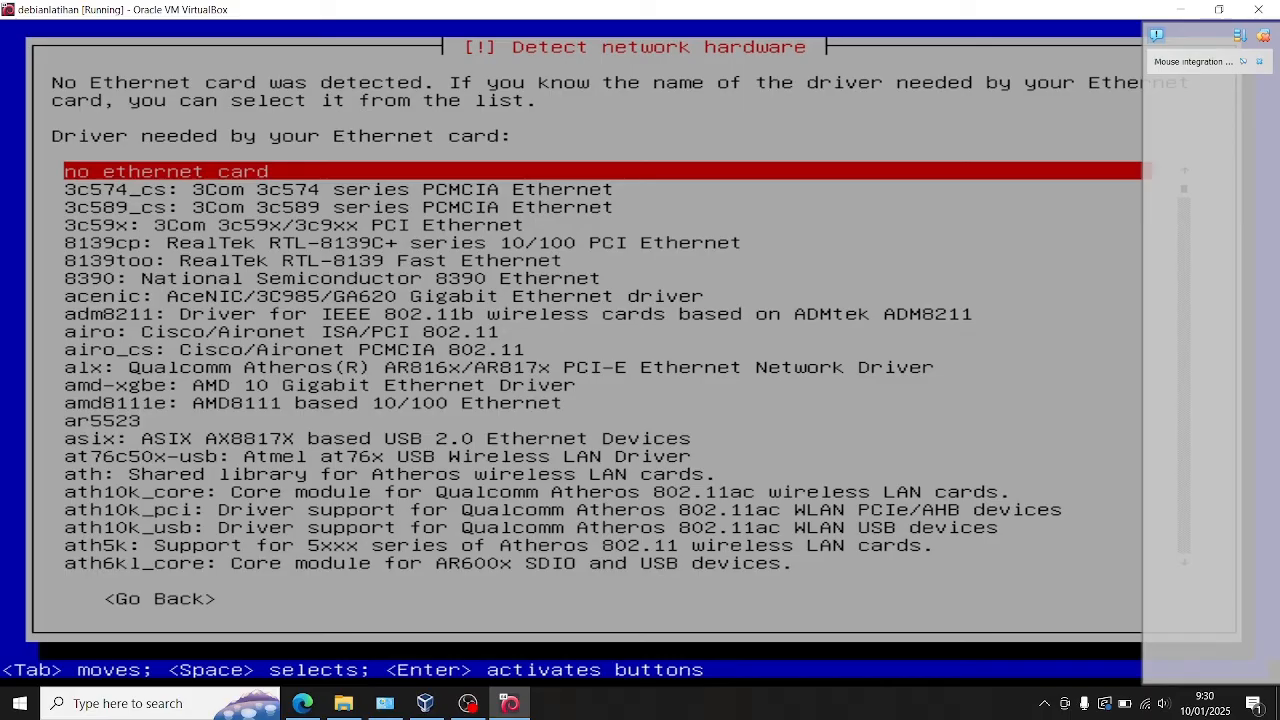
Step: Dismiss the virtual machine notifications and continue the network setup with "no ethernet card"
{"action": "left_click", "coordinate": [1263, 36]}
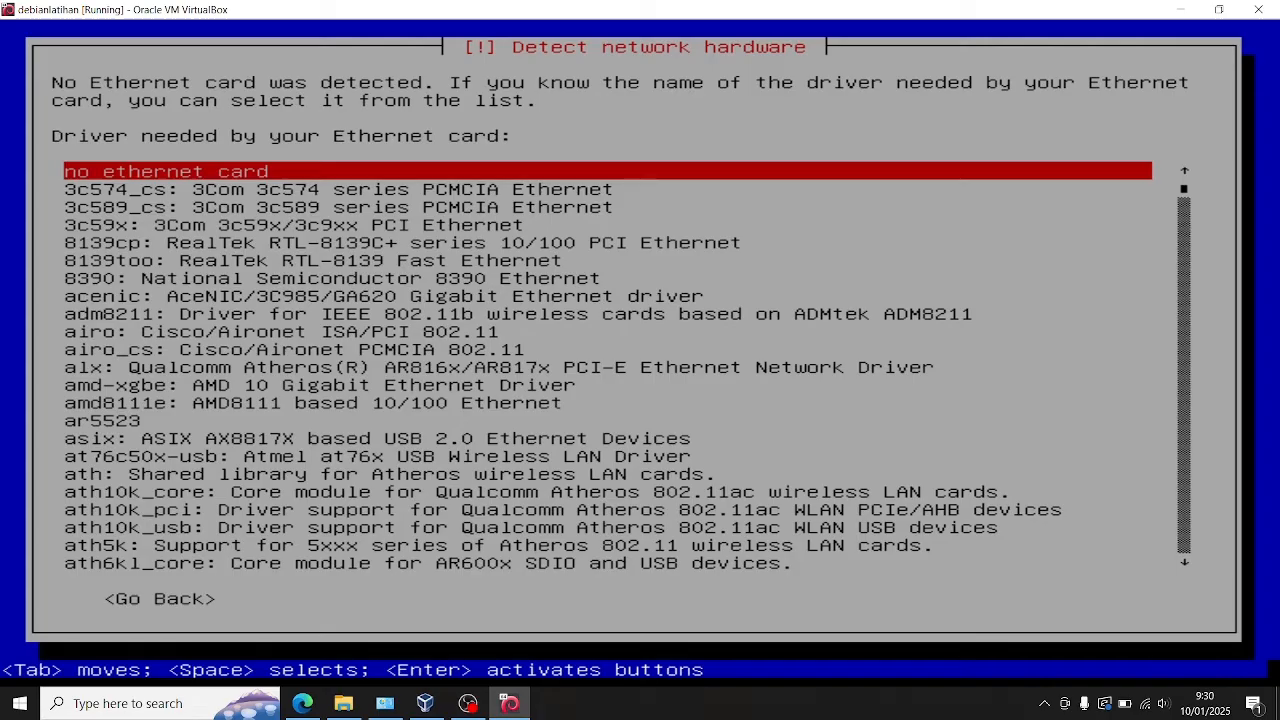
{"action": "key", "text": "Return"}
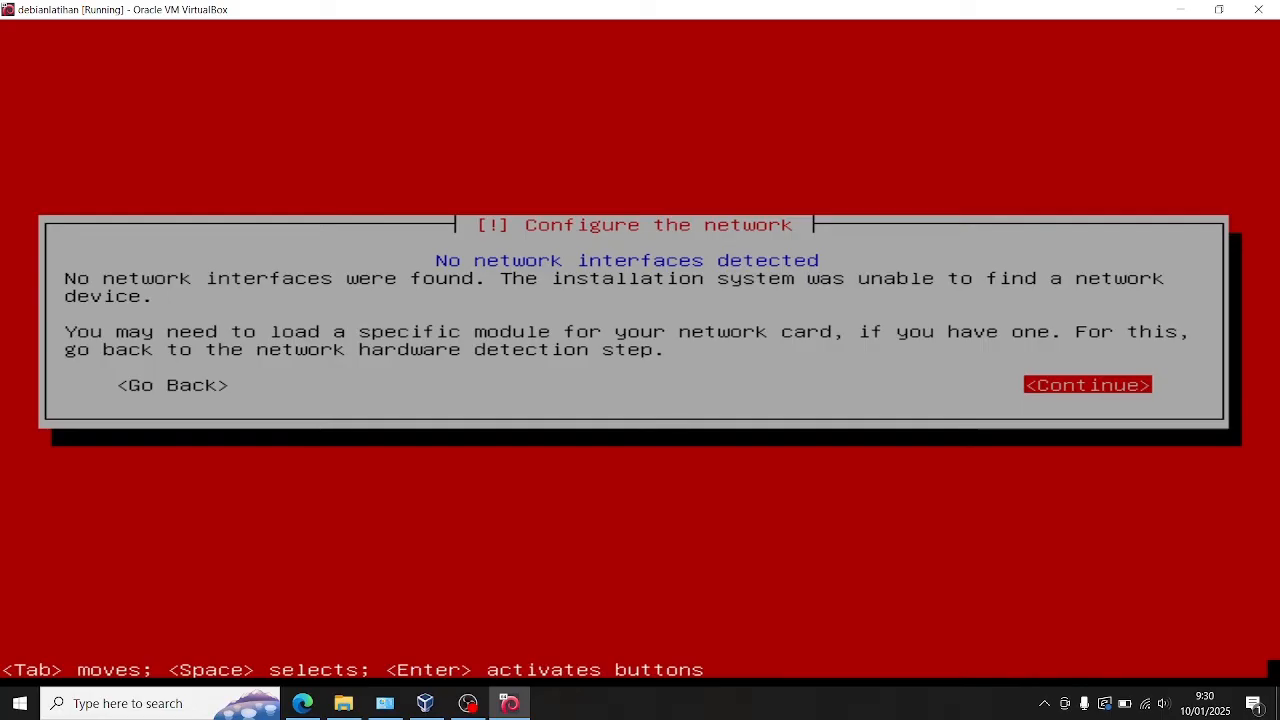
{"action": "key", "text": "Return"}
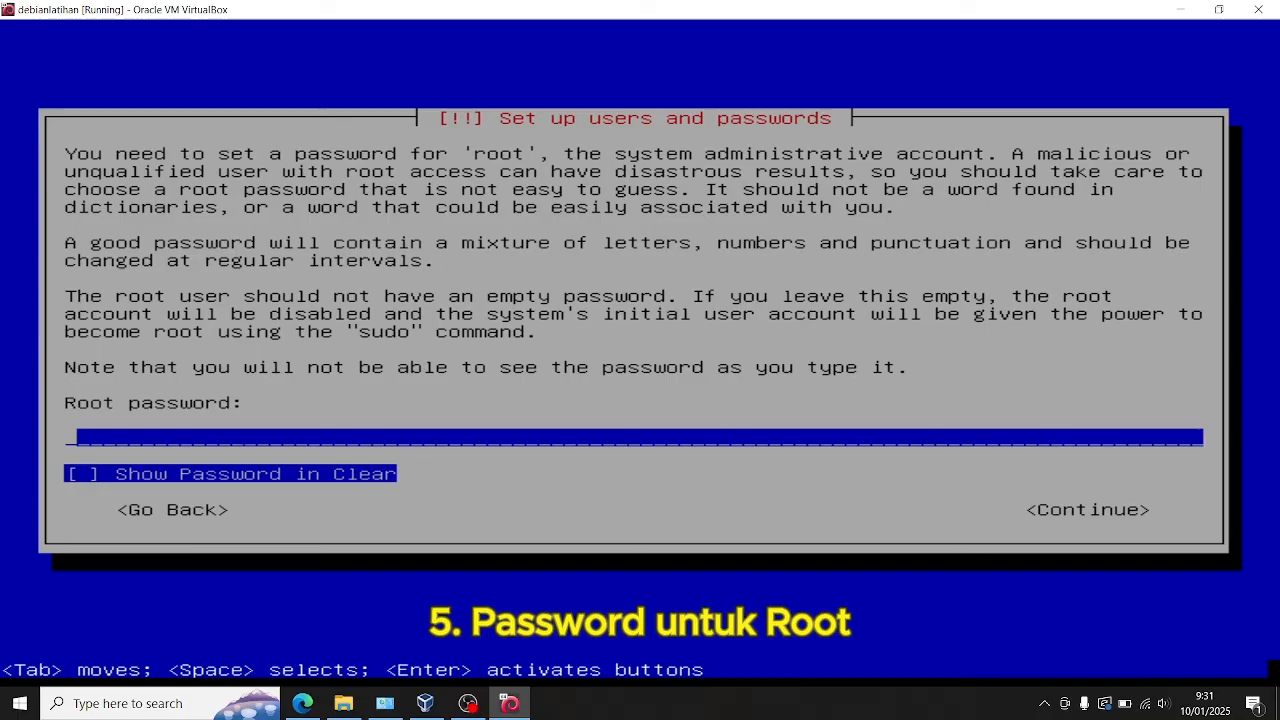
Step: Enter the root password and enter it again for verification
{"action": "type", "text": "12345"}
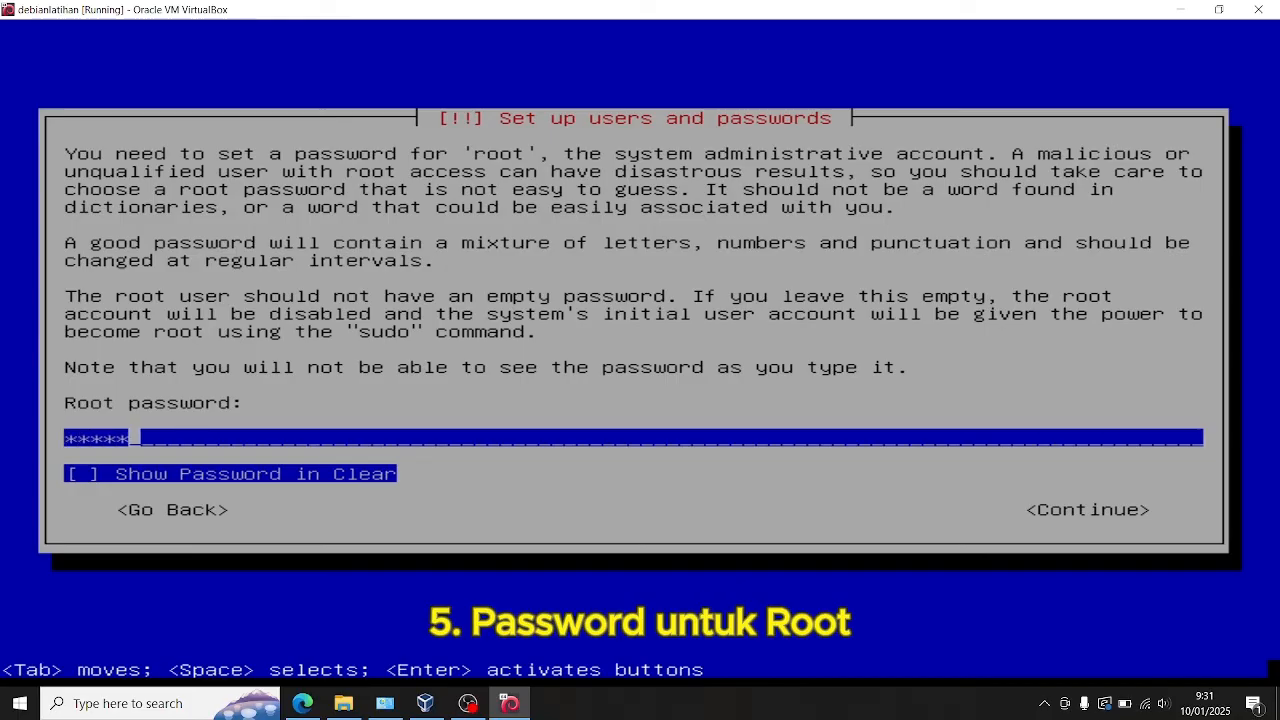
{"action": "type", "text": "678"}
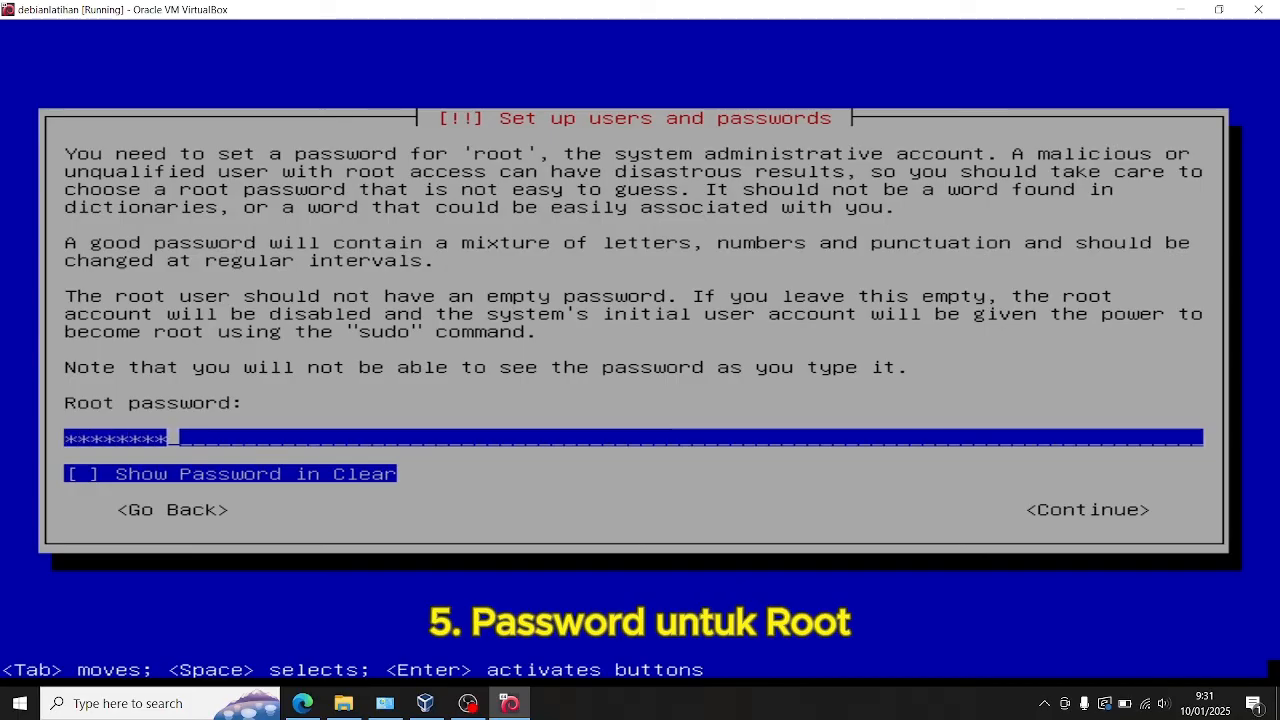
{"action": "key", "text": "Return"}
{"action": "type", "text": "12345678"}
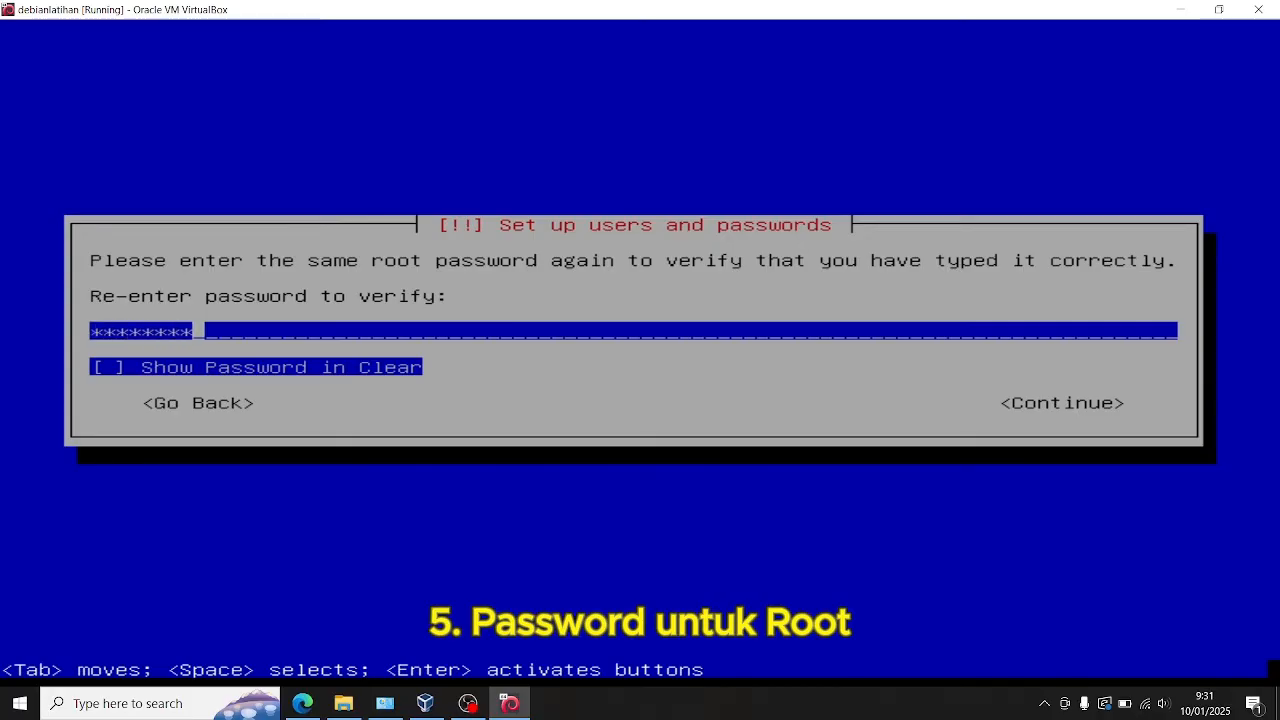
{"action": "key", "text": "Return"}
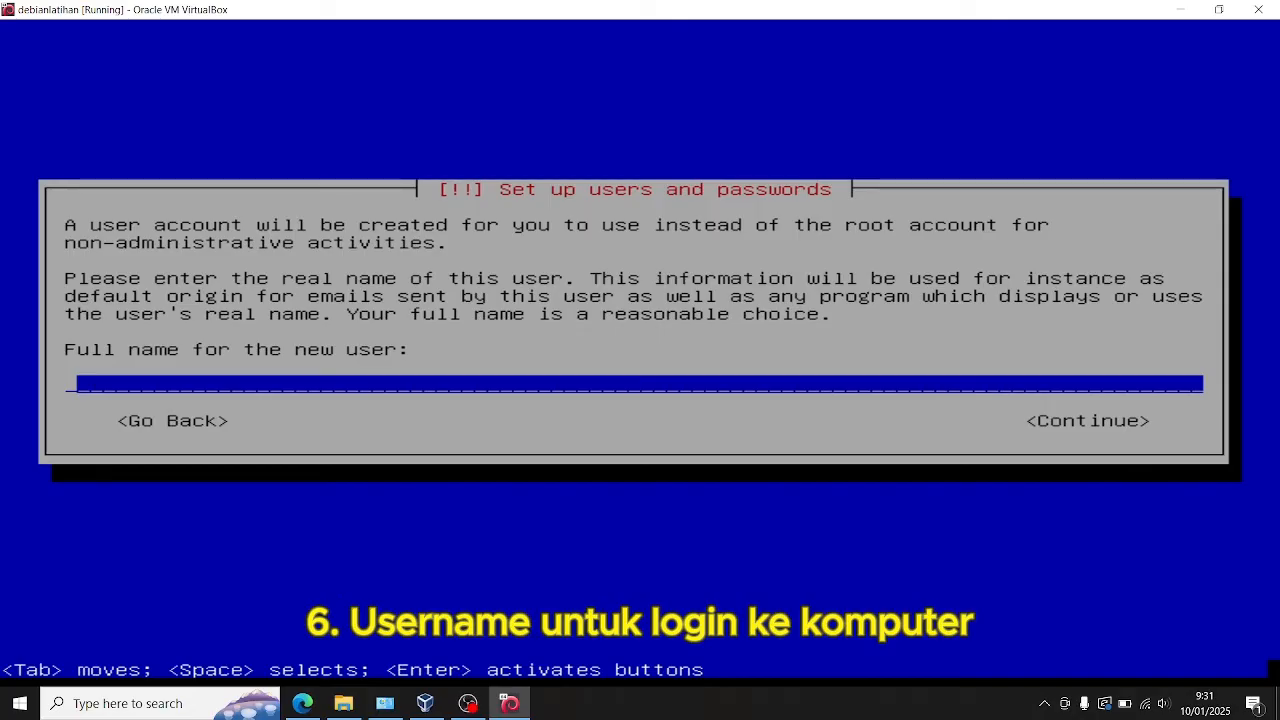
Step: Enter the new user's full name and accept the suggested username for the account
{"action": "type", "text": "hiday"}
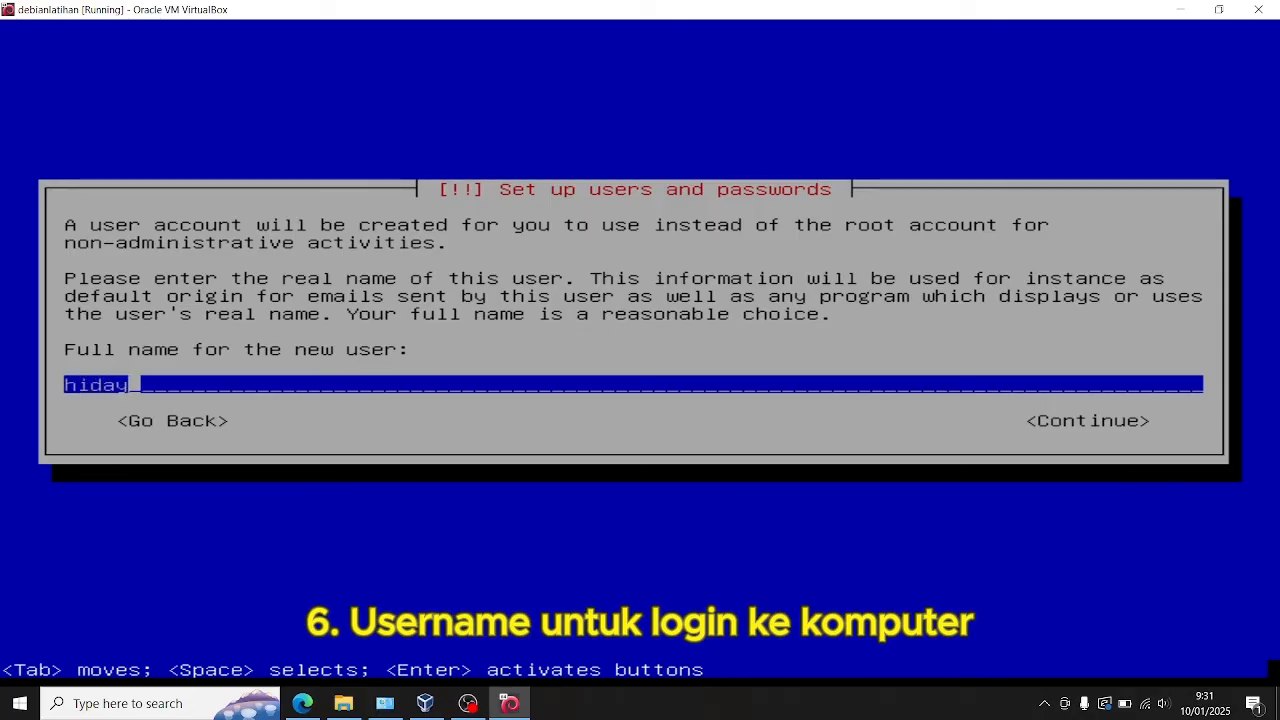
{"action": "key", "text": "Return"}
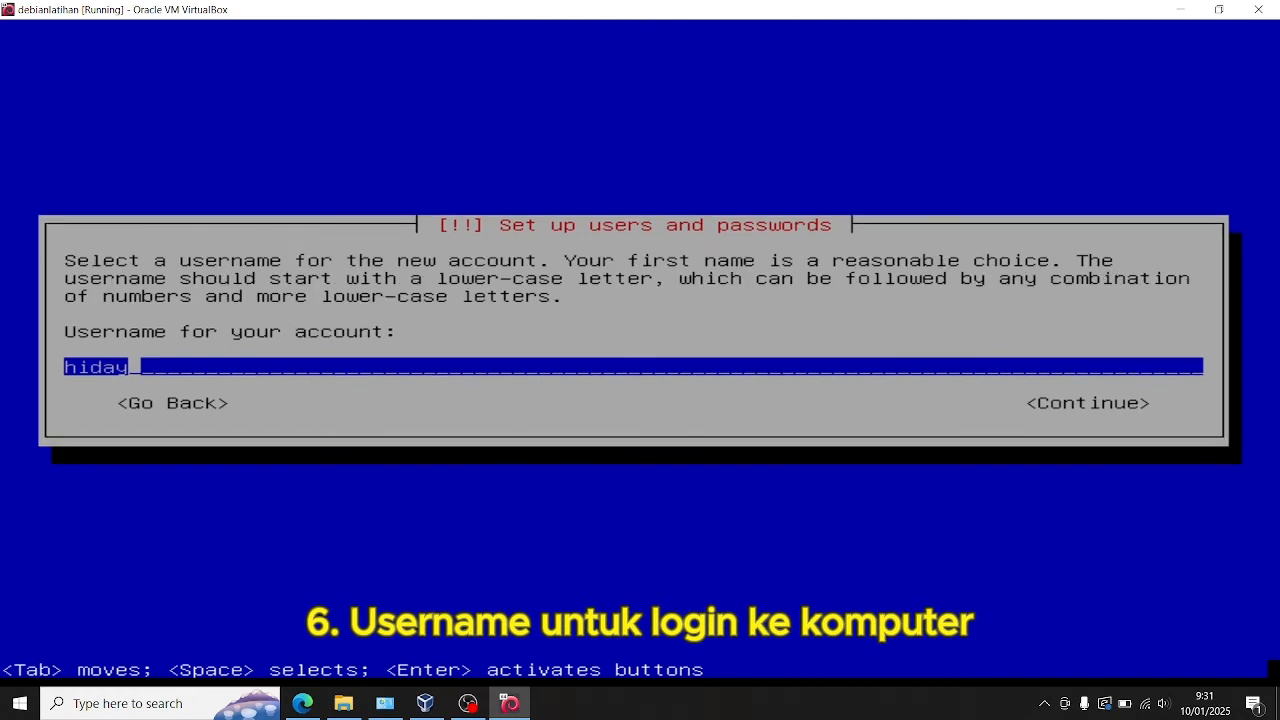
{"action": "key", "text": "Return"}
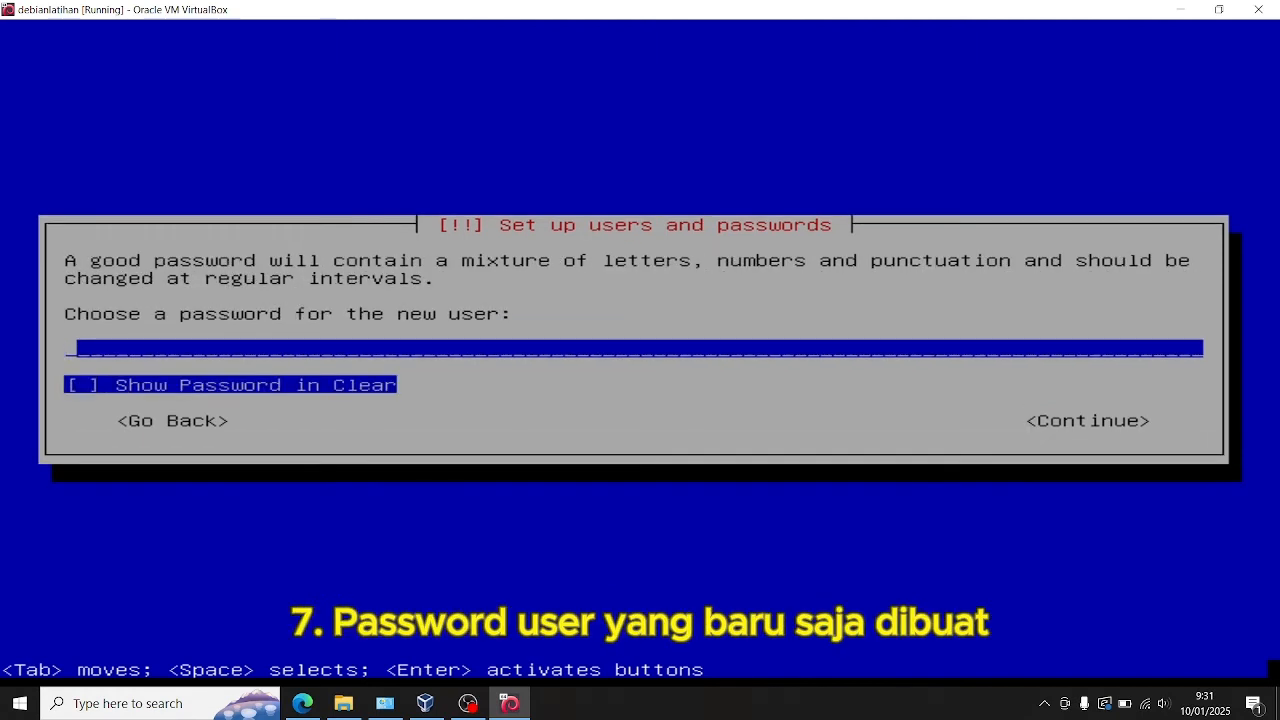
Step: Enter the new user's password and enter it again for verification
{"action": "type", "text": "*******"}
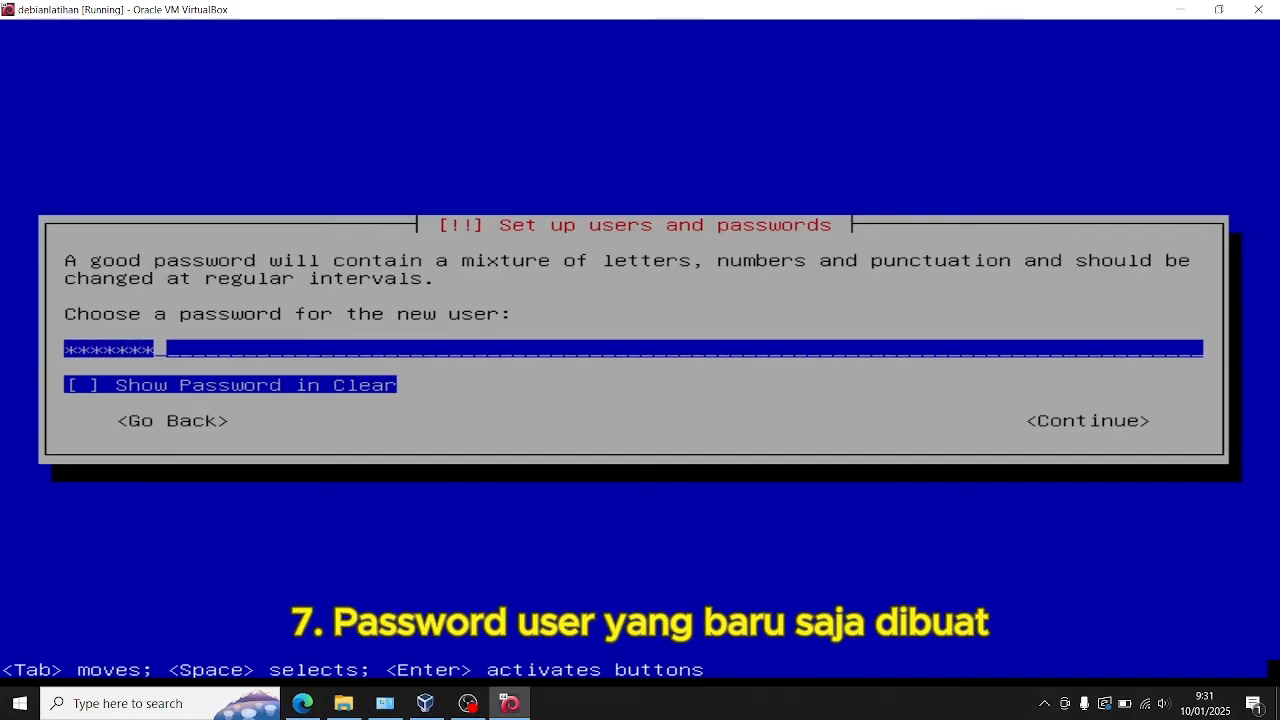
{"action": "key", "text": "Return"}
{"action": "type", "text": "*******"}
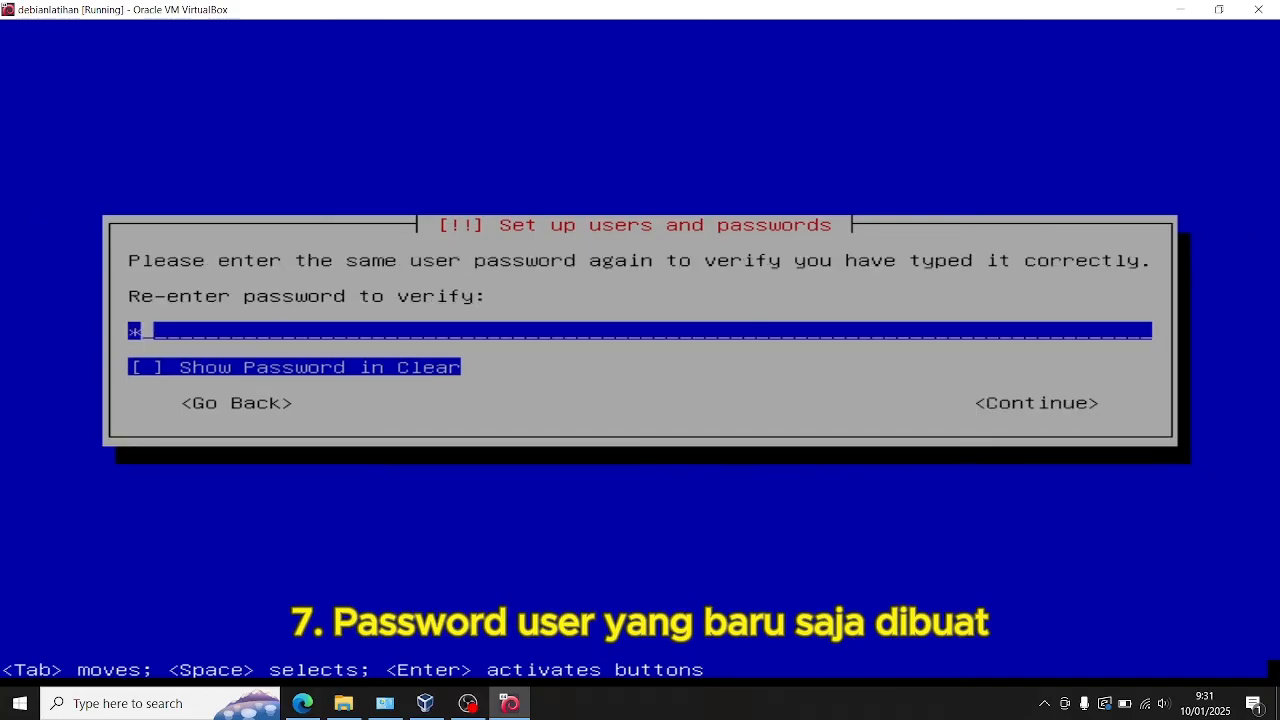
{"action": "type", "text": "*"}
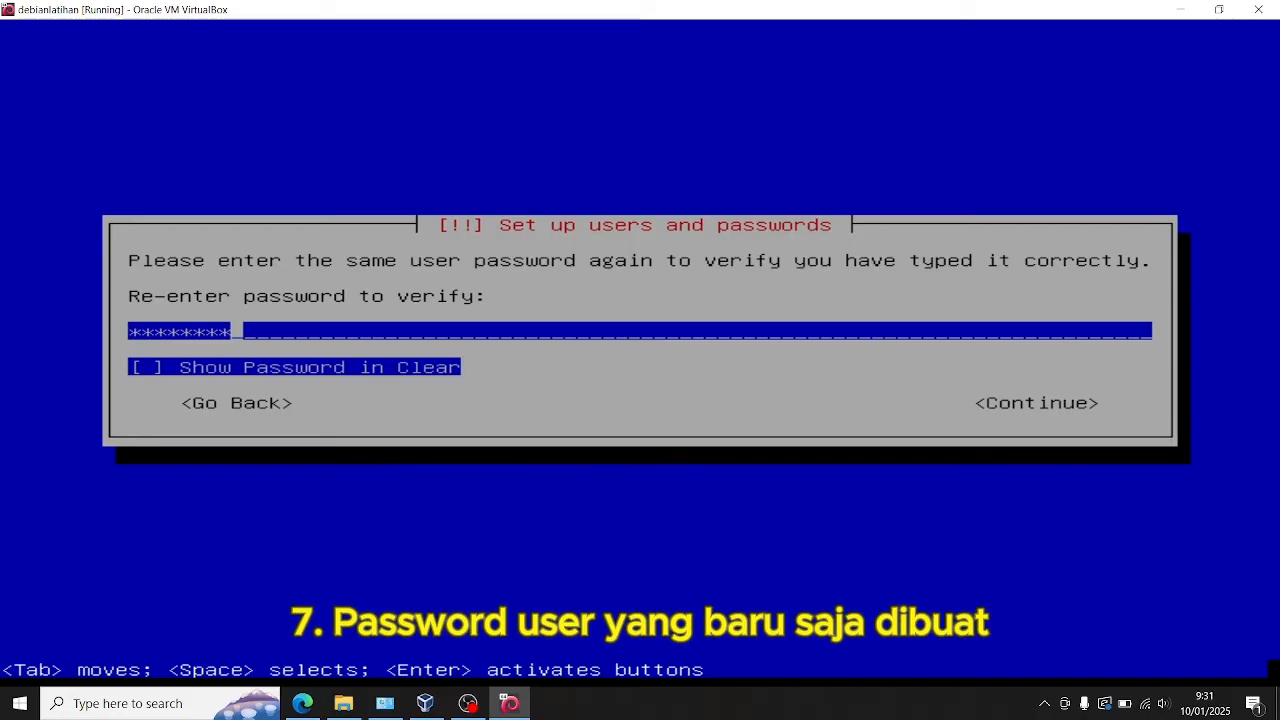
{"action": "key", "text": "Return"}
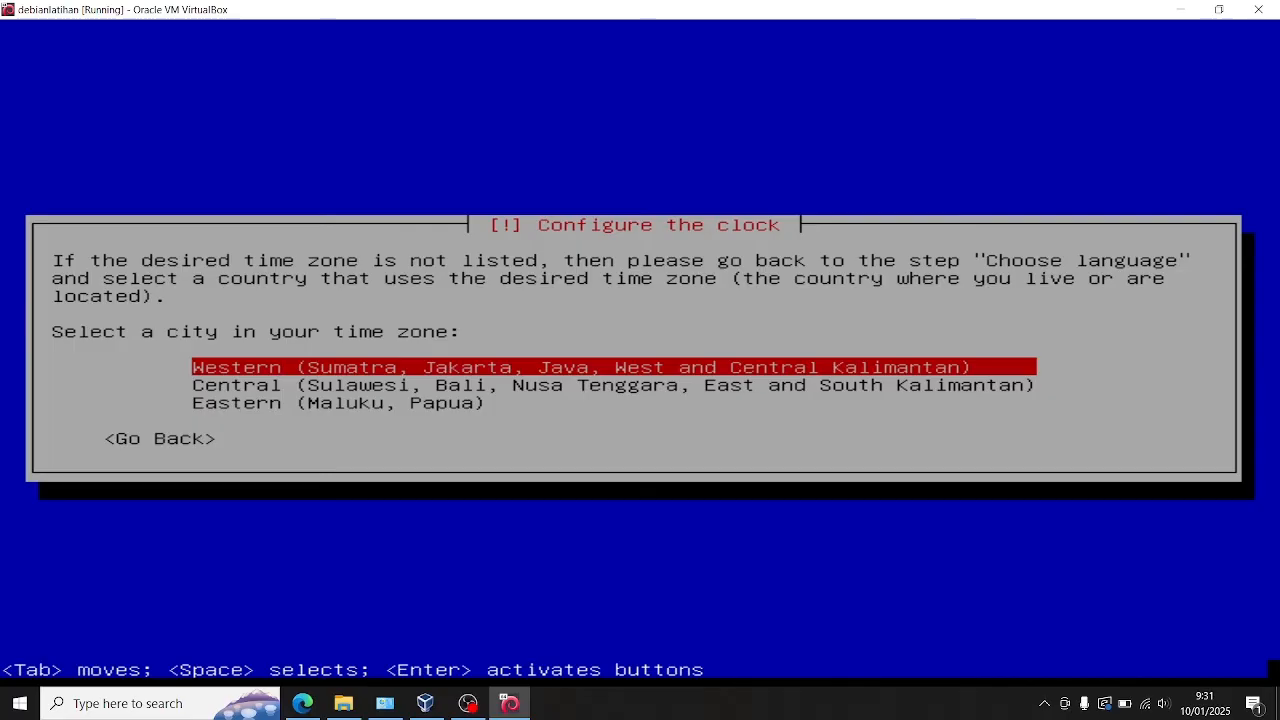
Step: Set the clock to the Western time zone (Sumatra, Jakarta, Java, West and Central Kalimantan)
{"action": "key", "text": "Return"}
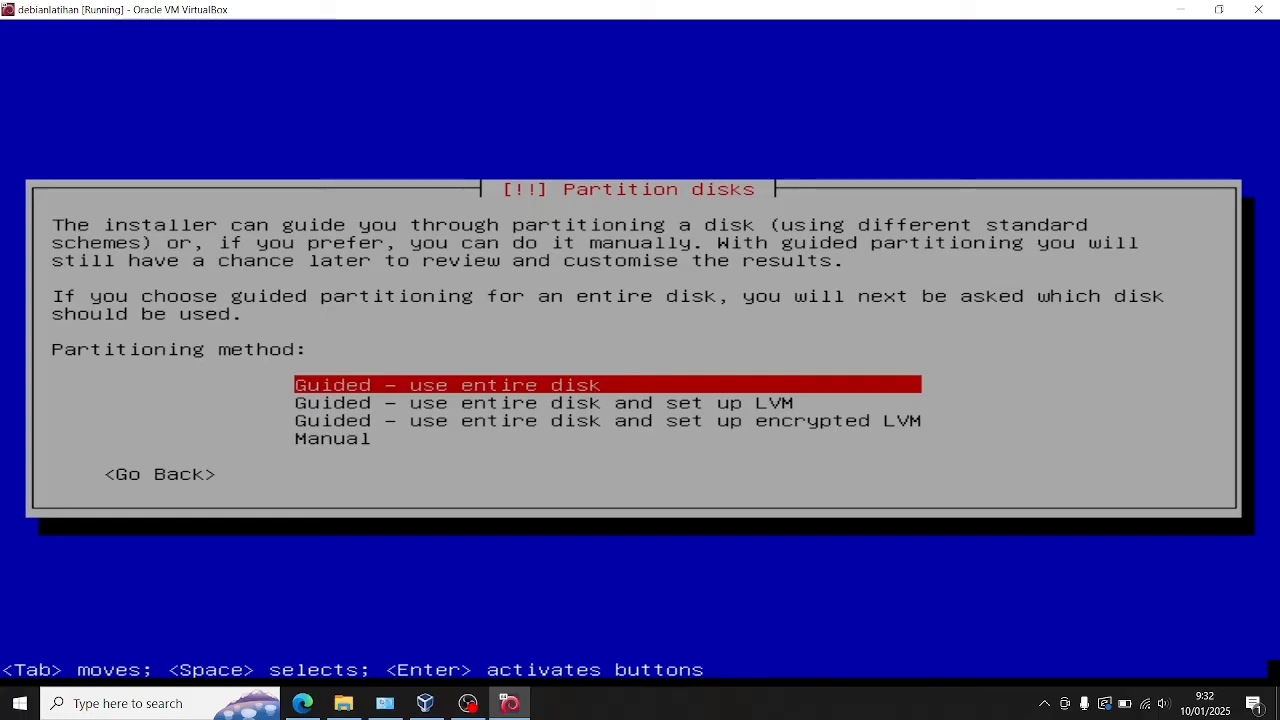
Step: Set up guided partitioning of the entire sda VBOX HARDDISK with all files in one partition
{"action": "key", "text": "Return"}
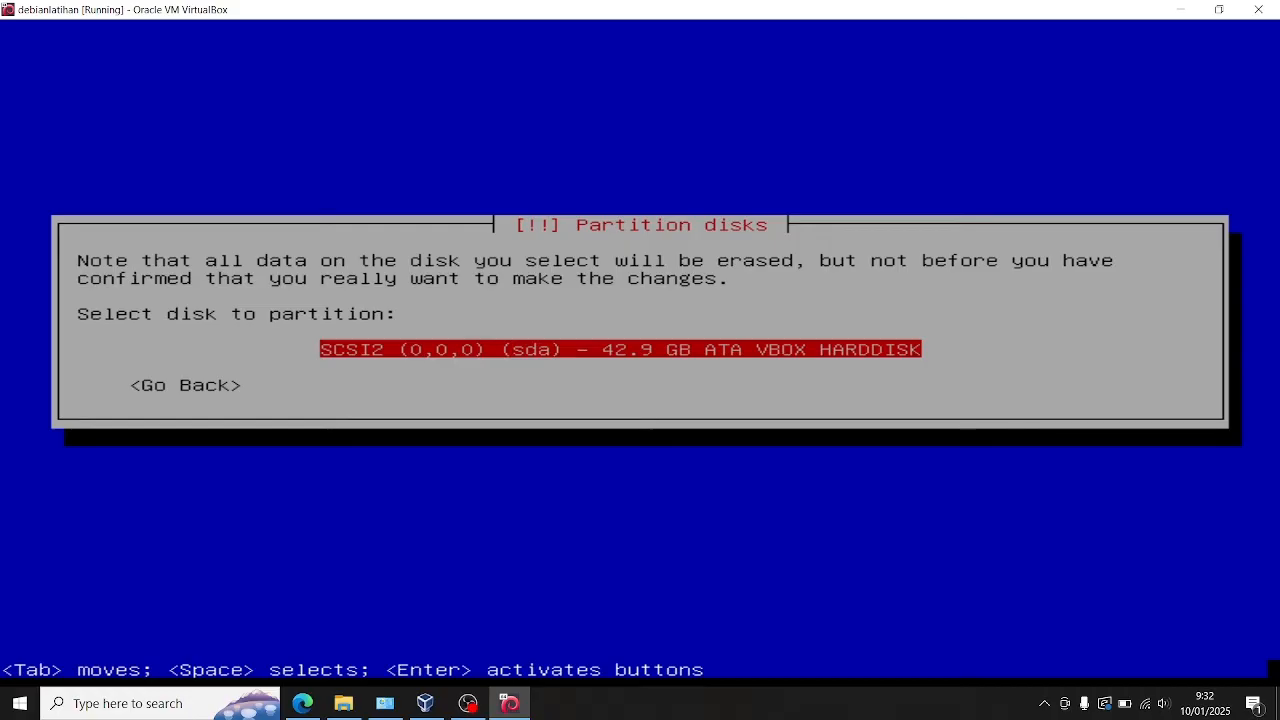
{"action": "key", "text": "Return"}
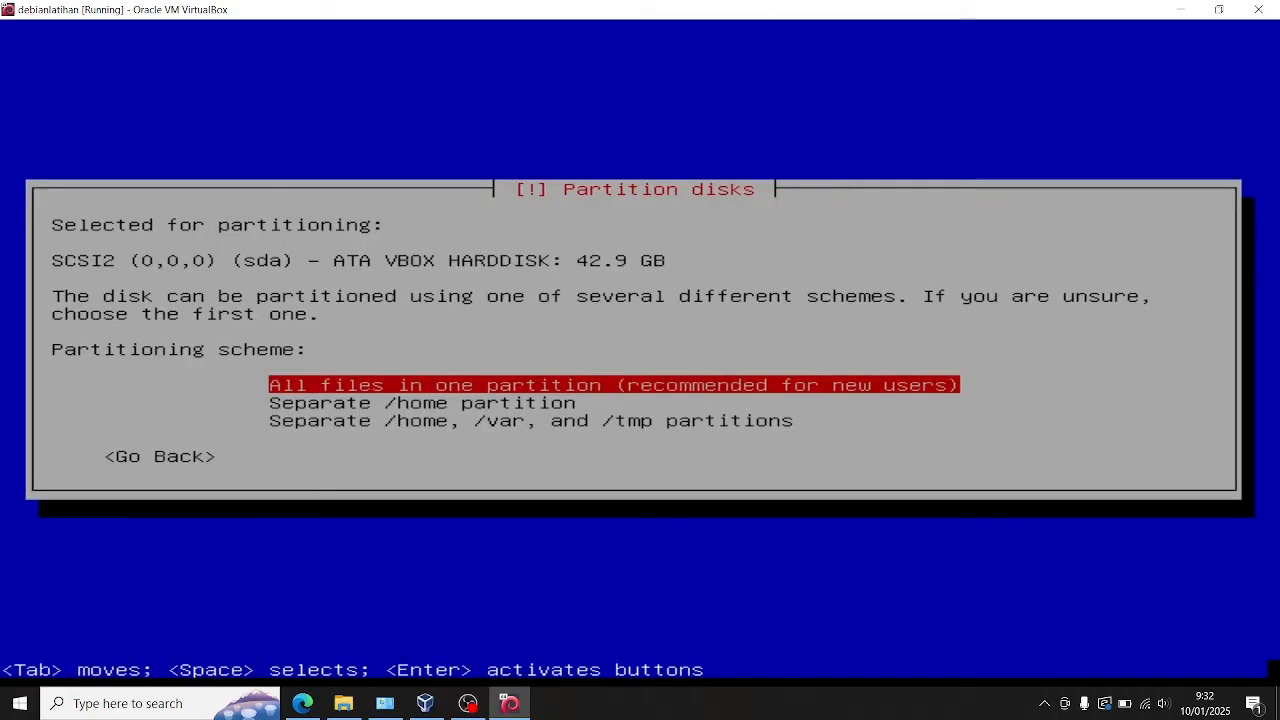
{"action": "key", "text": "Return"}
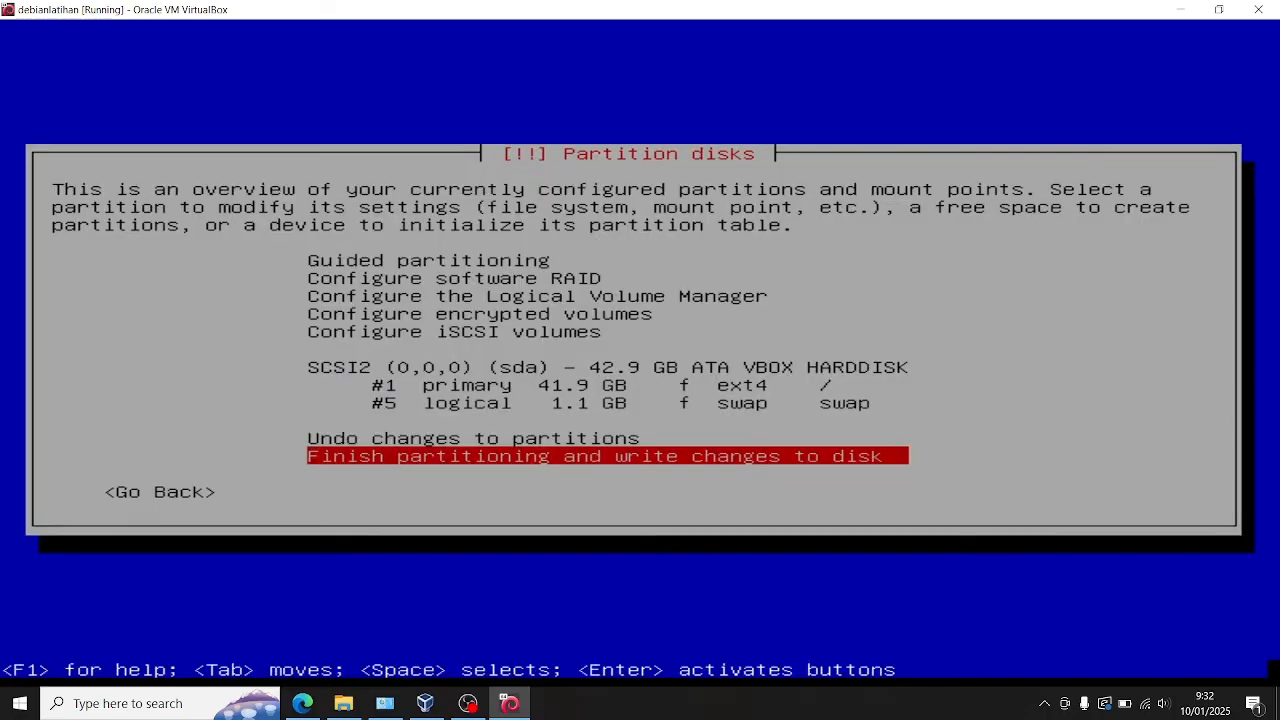
Step: Finish partitioning and confirm with Yes that the changes are written to the disk
{"action": "key", "text": "Return"}
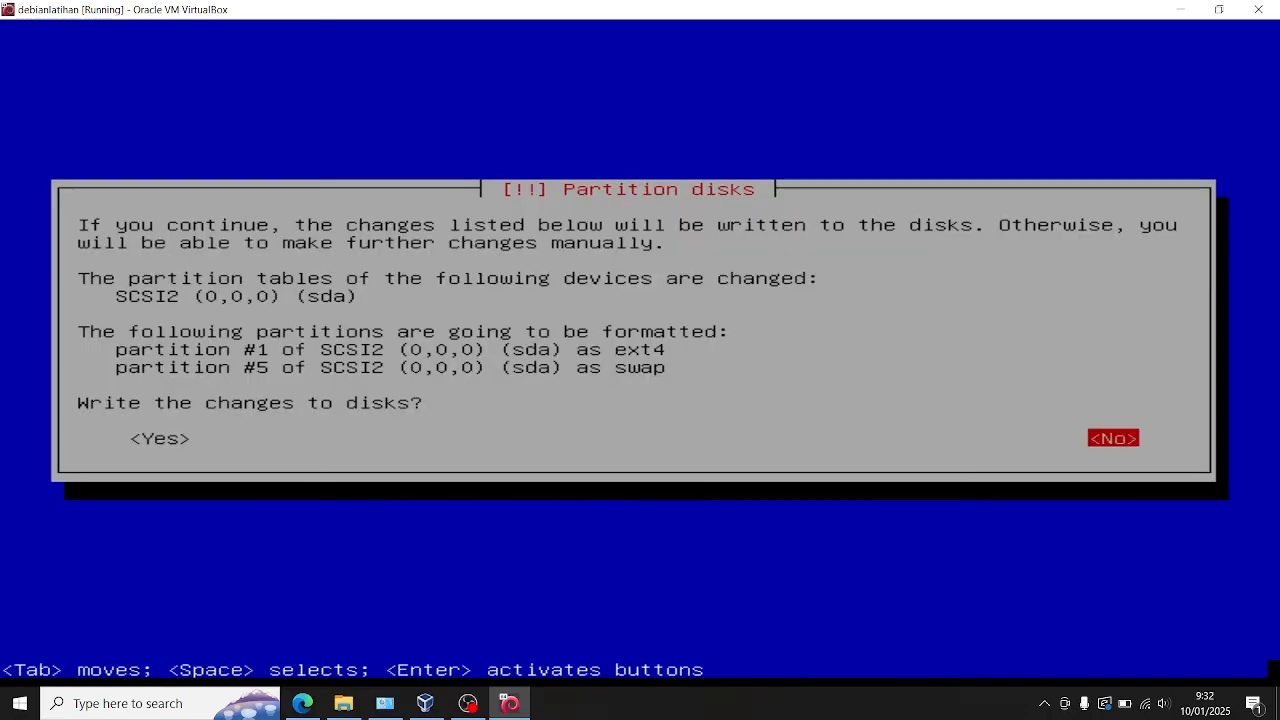
{"action": "key", "text": "Tab"}
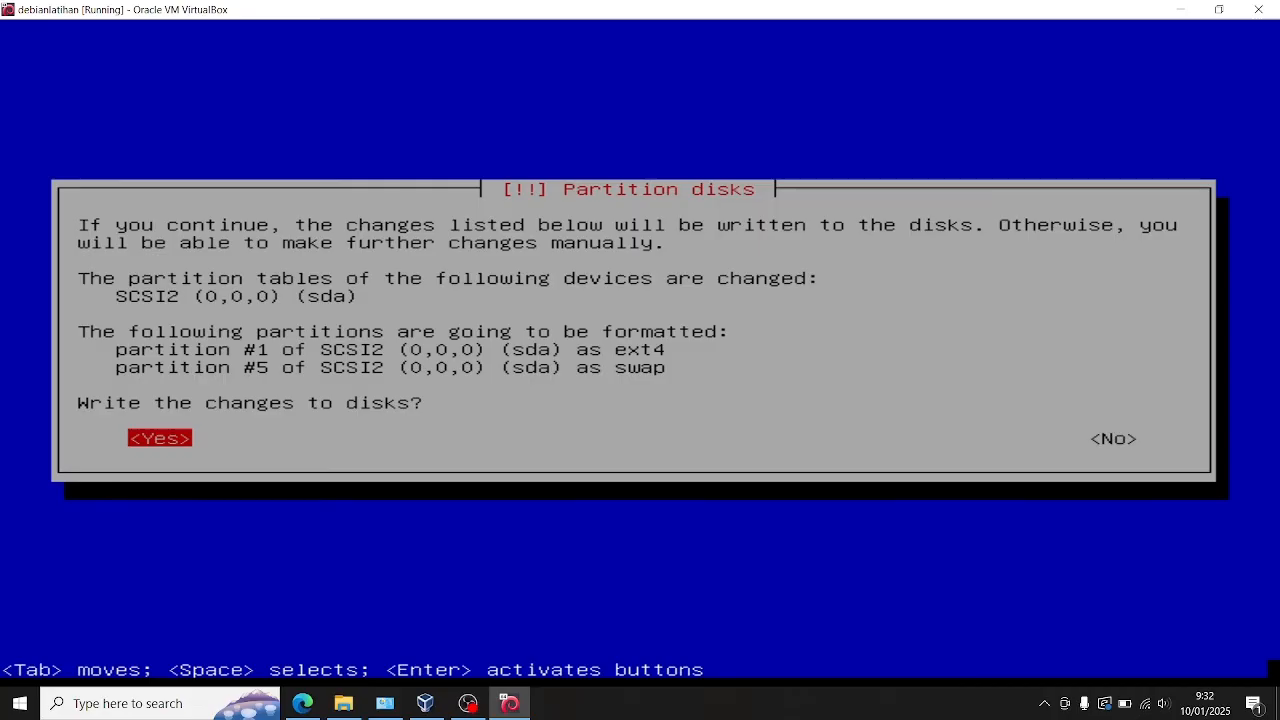
{"action": "key", "text": "Return"}
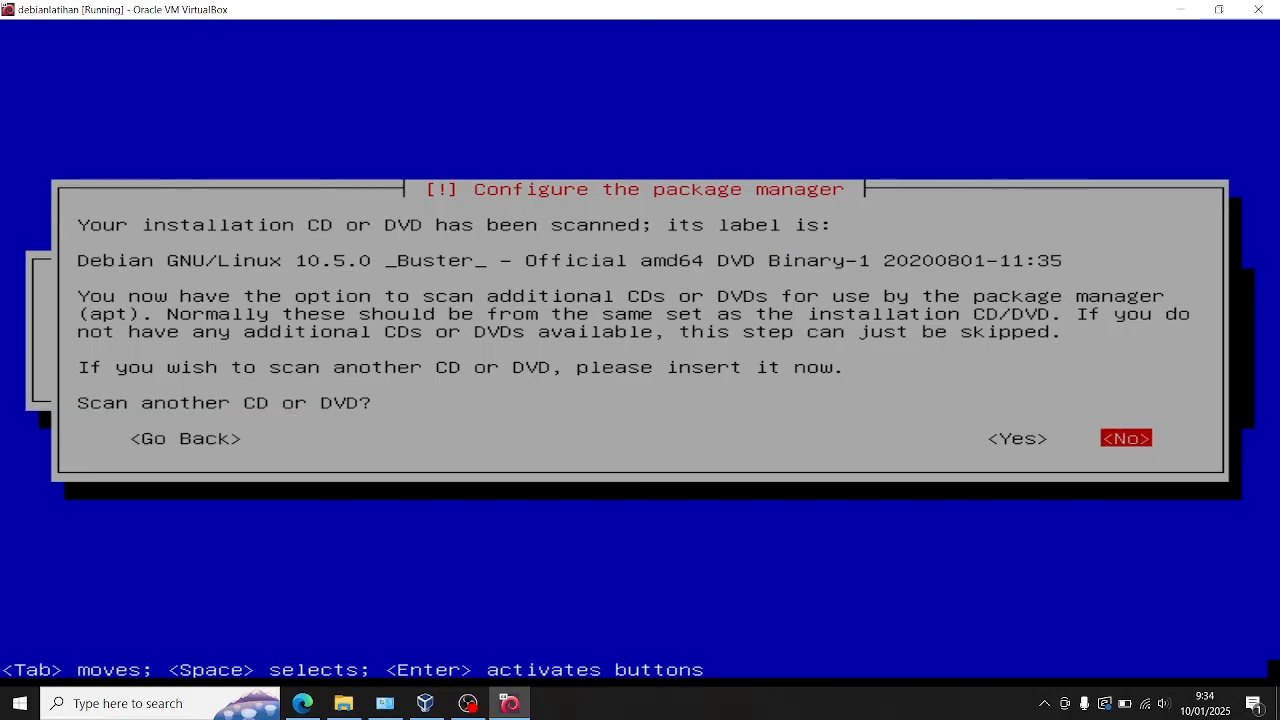
Step: Answer No to scanning another CD or DVD, using a network mirror and participating in the package usage survey
{"action": "key", "text": "Return"}
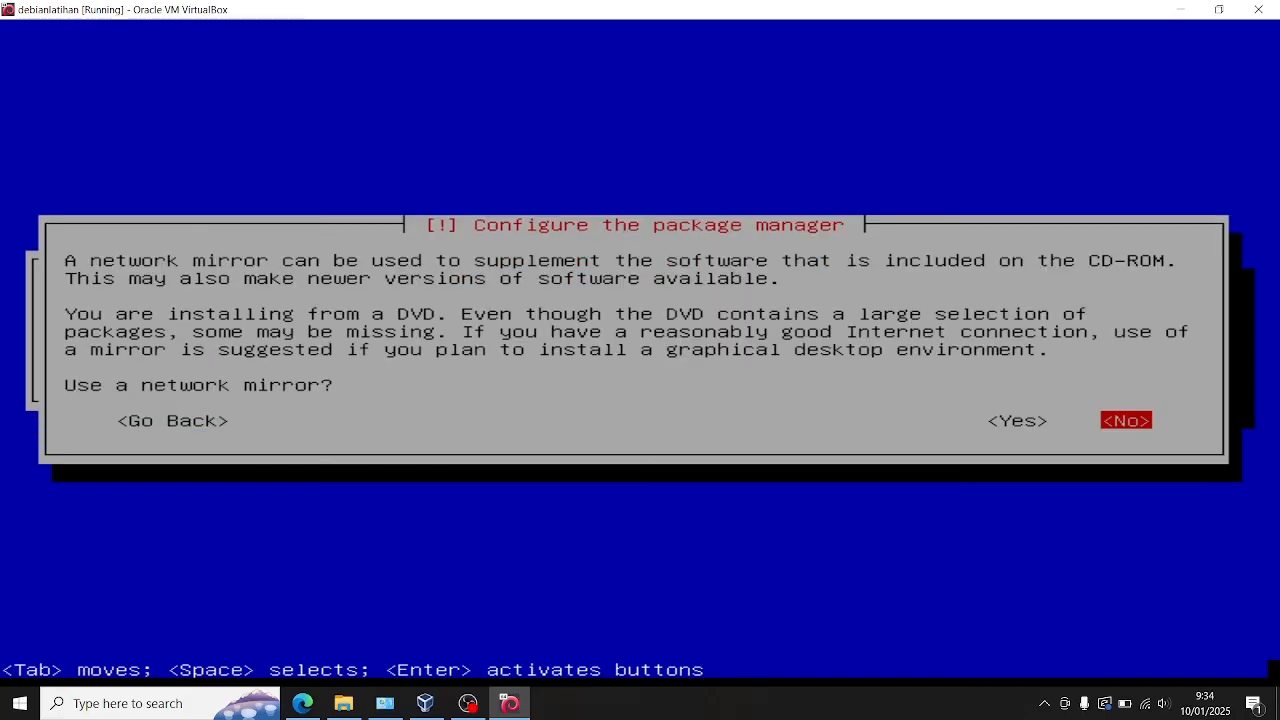
{"action": "key", "text": "Return"}
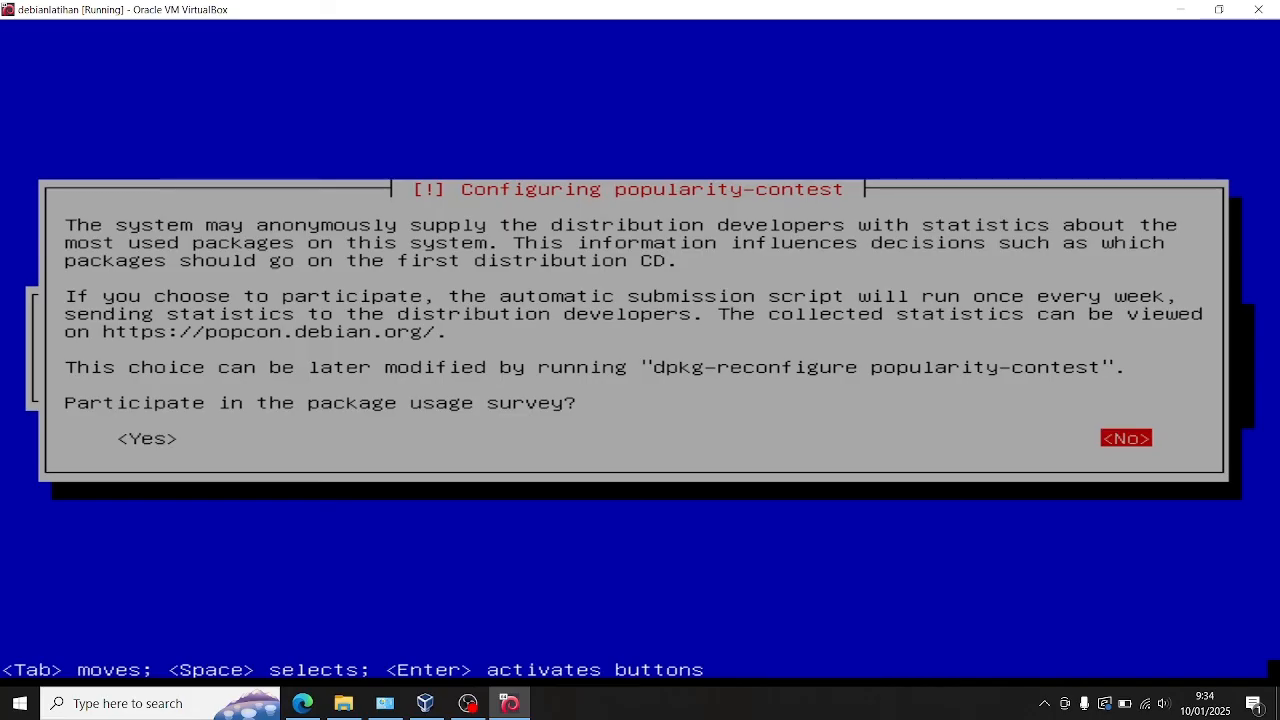
{"action": "key", "text": "Return"}
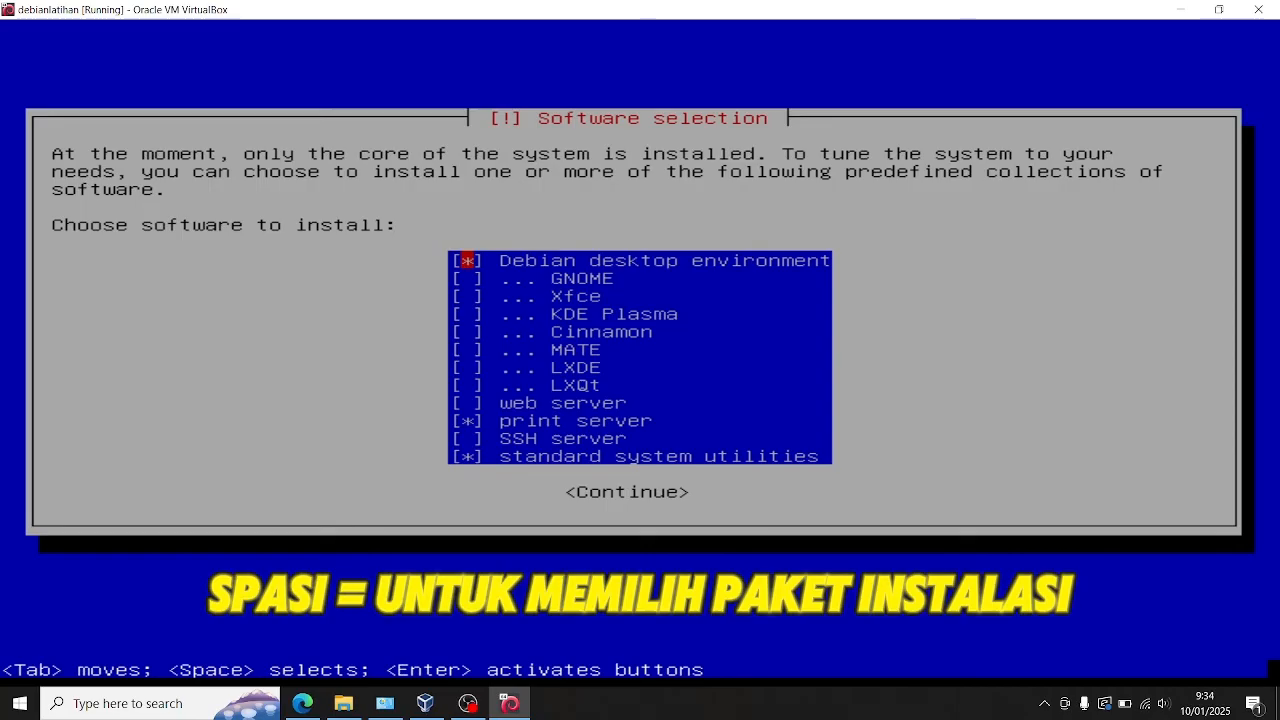
Step: Deselect Debian desktop environment and print server, keeping only standard system utilities, and continue with the software installation
{"action": "key", "text": "space"}
{"action": "key", "text": "Down"}
{"action": "key", "text": "Down"}
{"action": "key", "text": "Down"}
{"action": "key", "text": "Down"}
{"action": "key", "text": "Down"}
{"action": "key", "text": "Down"}
{"action": "key", "text": "Down"}
{"action": "key", "text": "Down"}
{"action": "key", "text": "Down"}
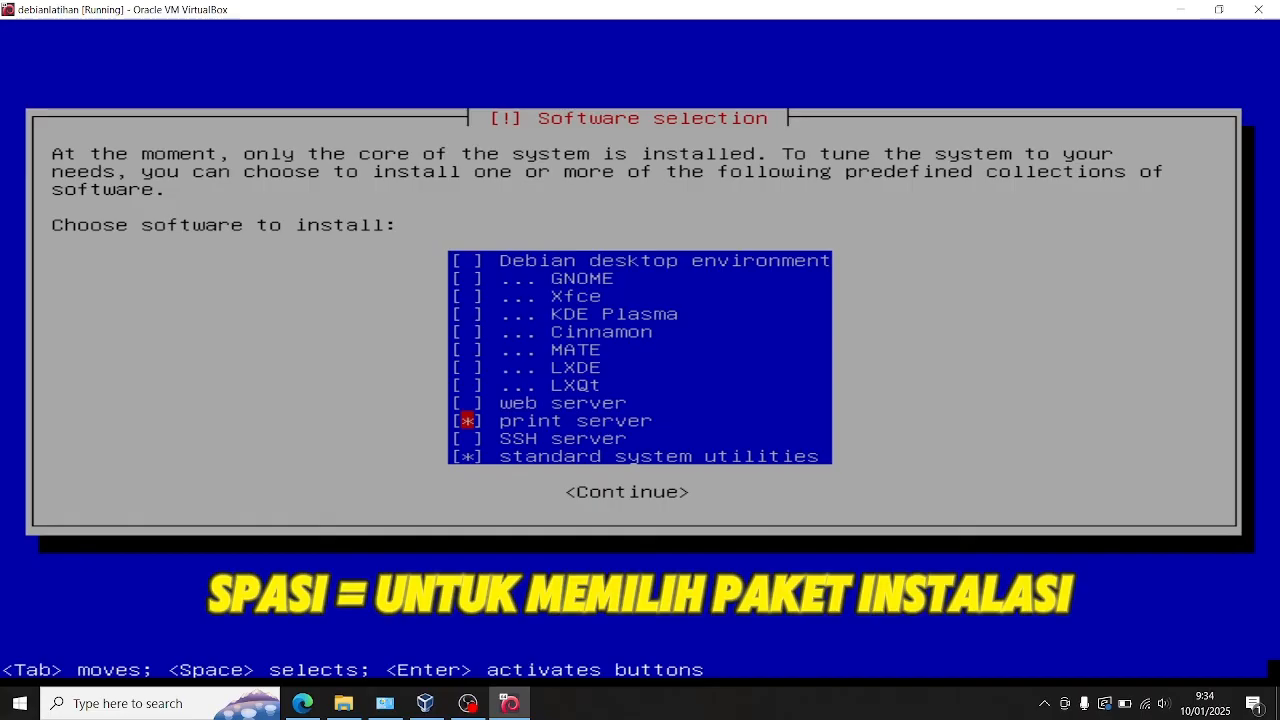
{"action": "key", "text": "space"}
{"action": "key", "text": "Up"}
{"action": "key", "text": "Up"}
{"action": "key", "text": "Down"}
{"action": "key", "text": "Up"}
{"action": "key", "text": "Up"}
{"action": "key", "text": "Up"}
{"action": "key", "text": "Up"}
{"action": "key", "text": "Up"}
{"action": "key", "text": "Up"}
{"action": "key", "text": "Up"}
{"action": "key", "text": "Up"}
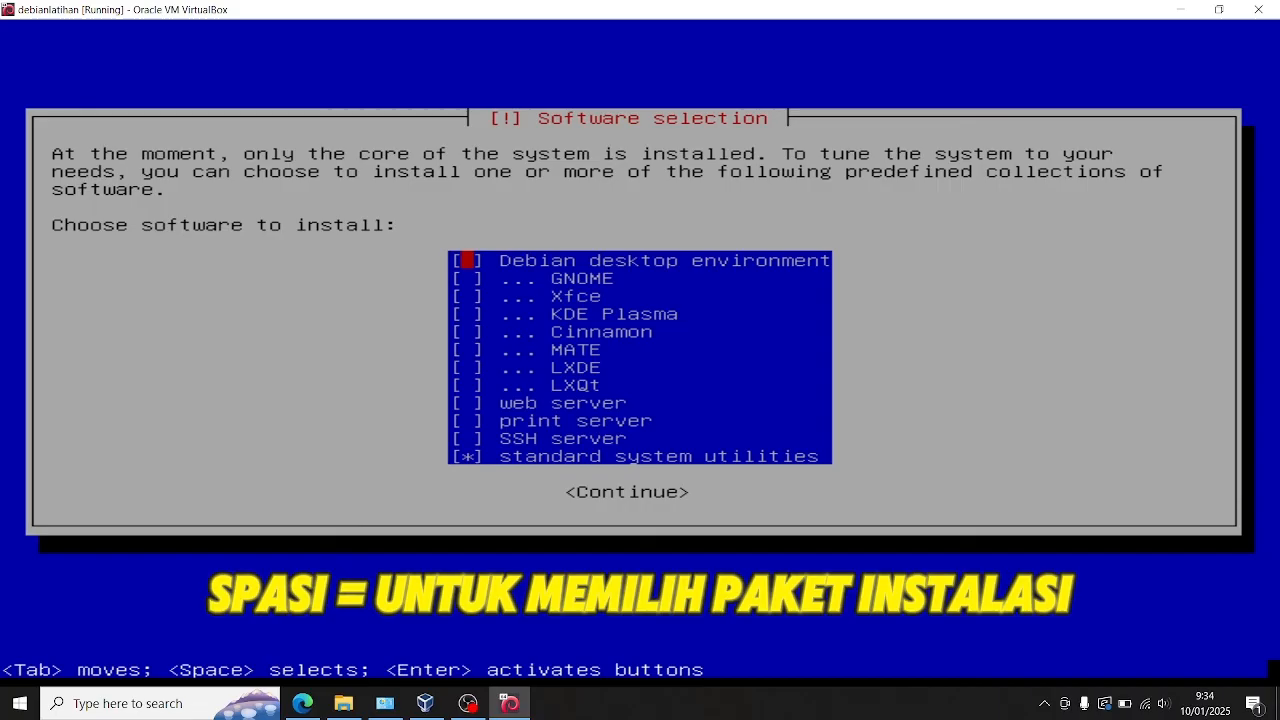
{"action": "key", "text": "Down"}
{"action": "key", "text": "Down"}
{"action": "key", "text": "Down"}
{"action": "key", "text": "Up"}
{"action": "key", "text": "Up"}
{"action": "key", "text": "Up"}
{"action": "key", "text": "Return"}
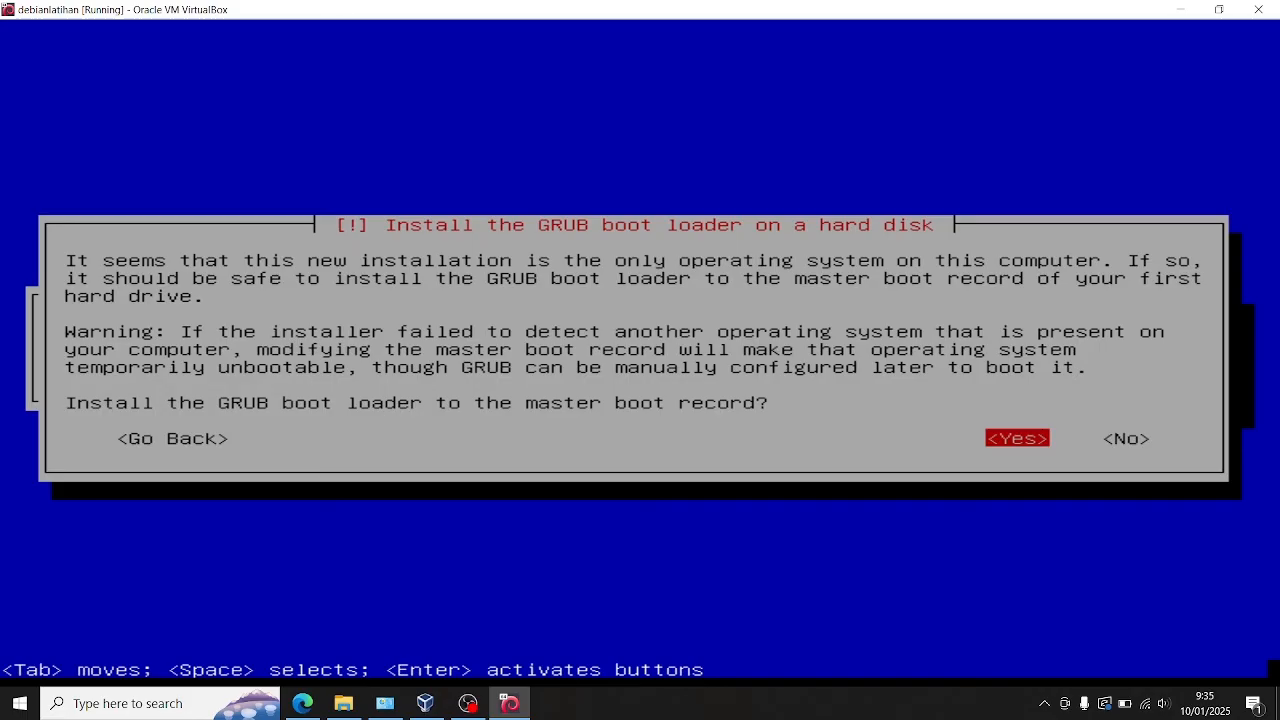
Step: Install the GRUB boot loader to the master boot record, choosing /dev/sda as the device
{"action": "key", "text": "Return"}
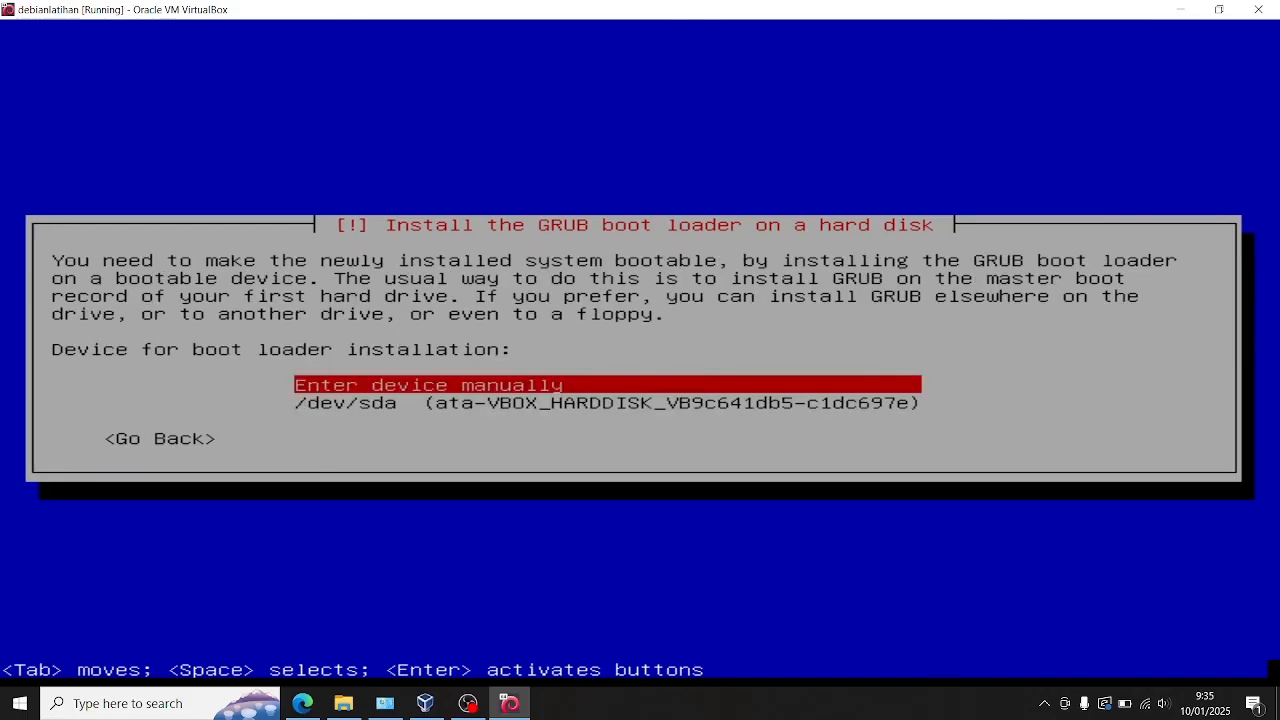
{"action": "key", "text": "Down"}
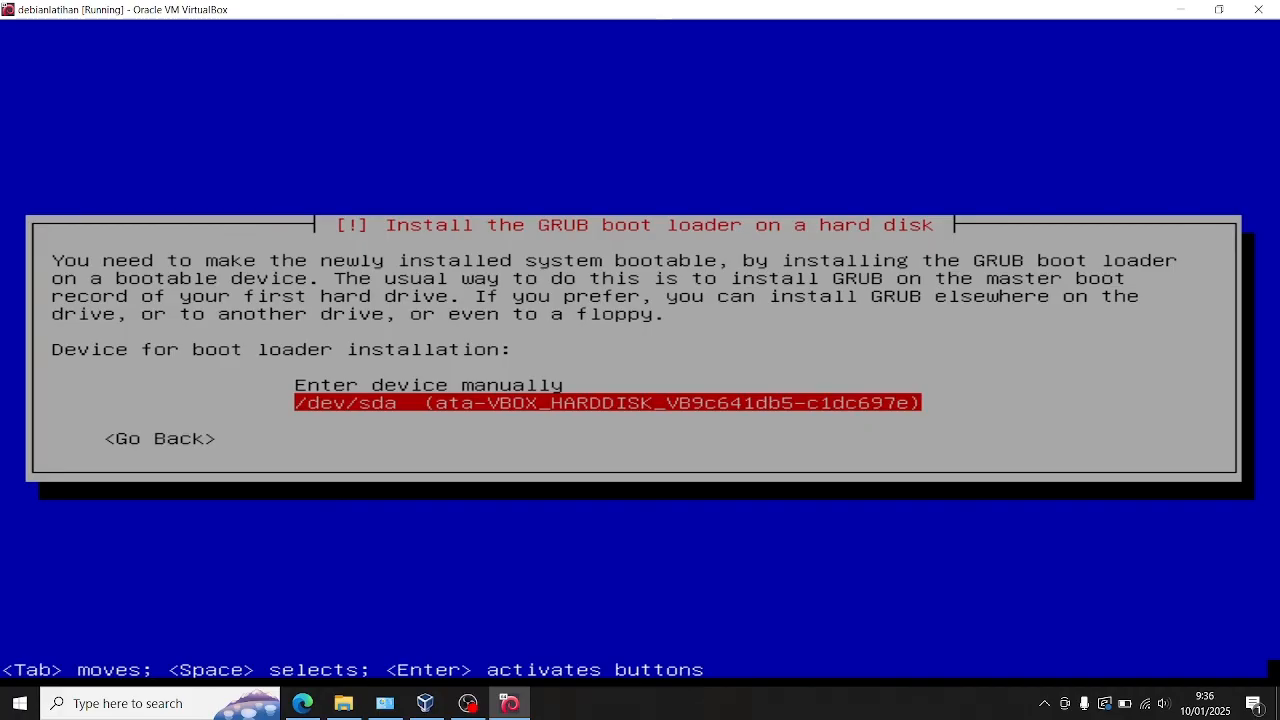
{"action": "key", "text": "Return"}
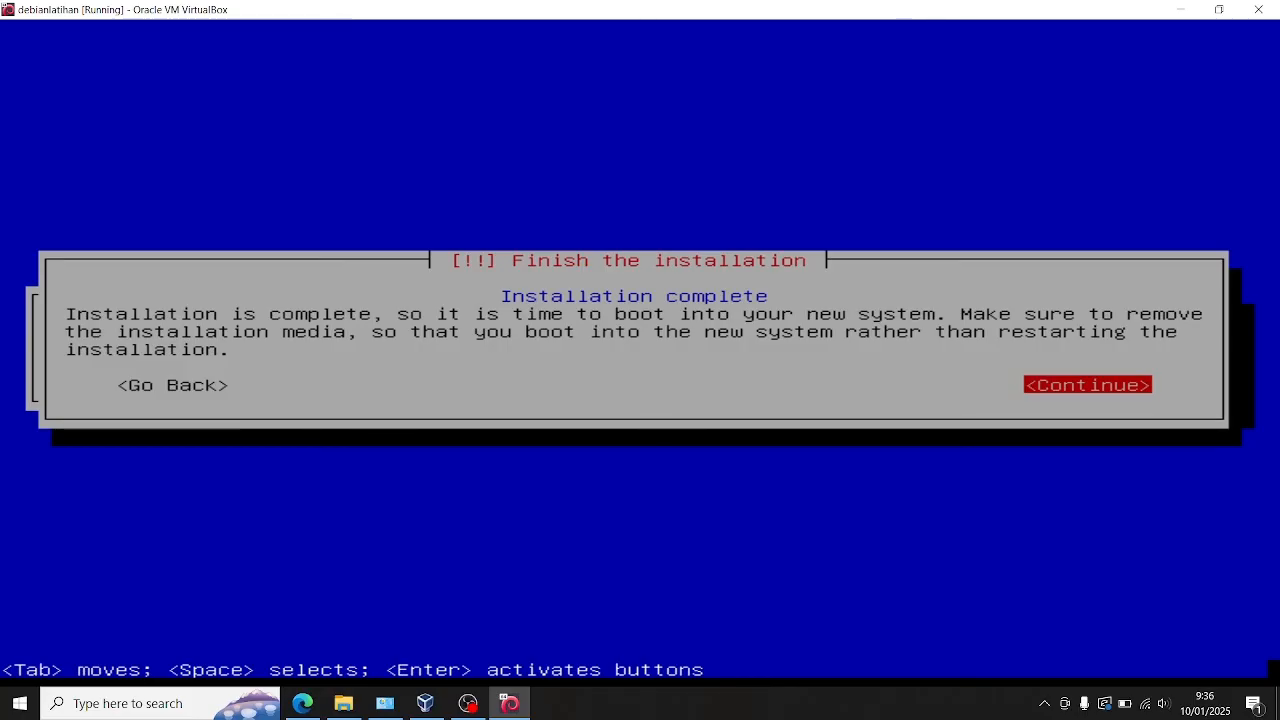
Step: Finish the installation and boot the new system with the Debian GNU/Linux entry
{"action": "key", "text": "Return"}
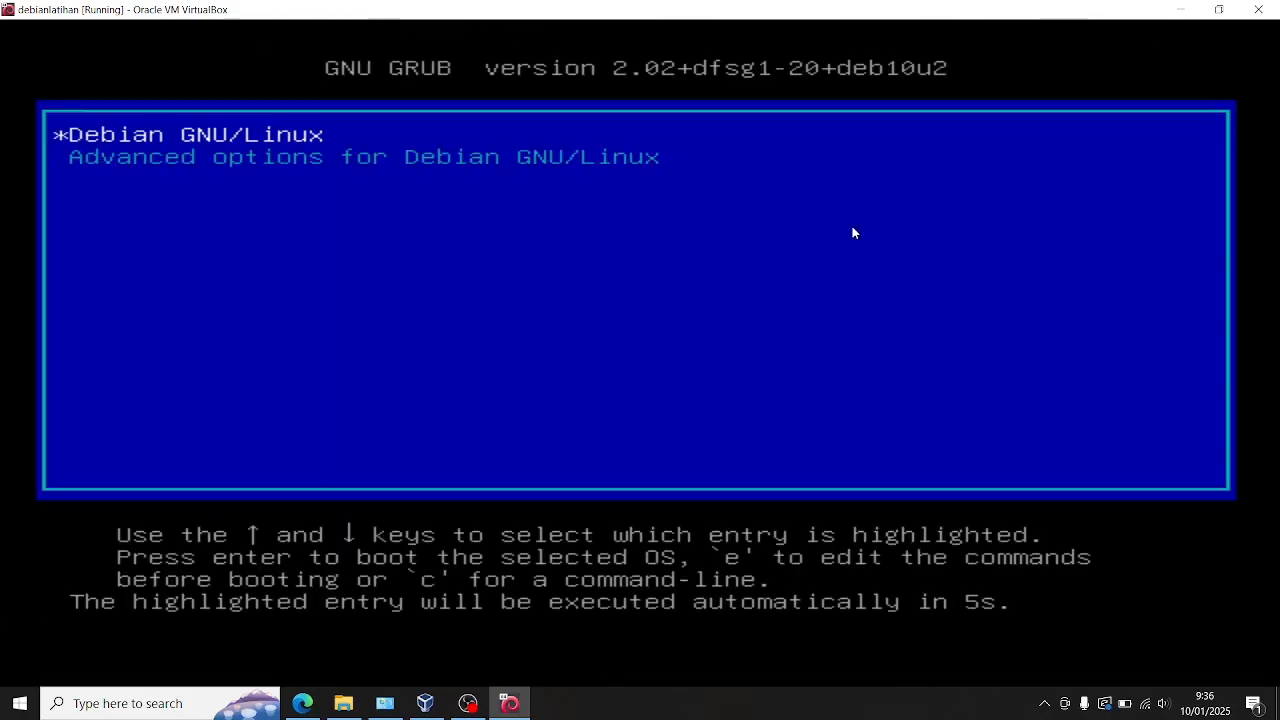
{"action": "key", "text": "Return"}
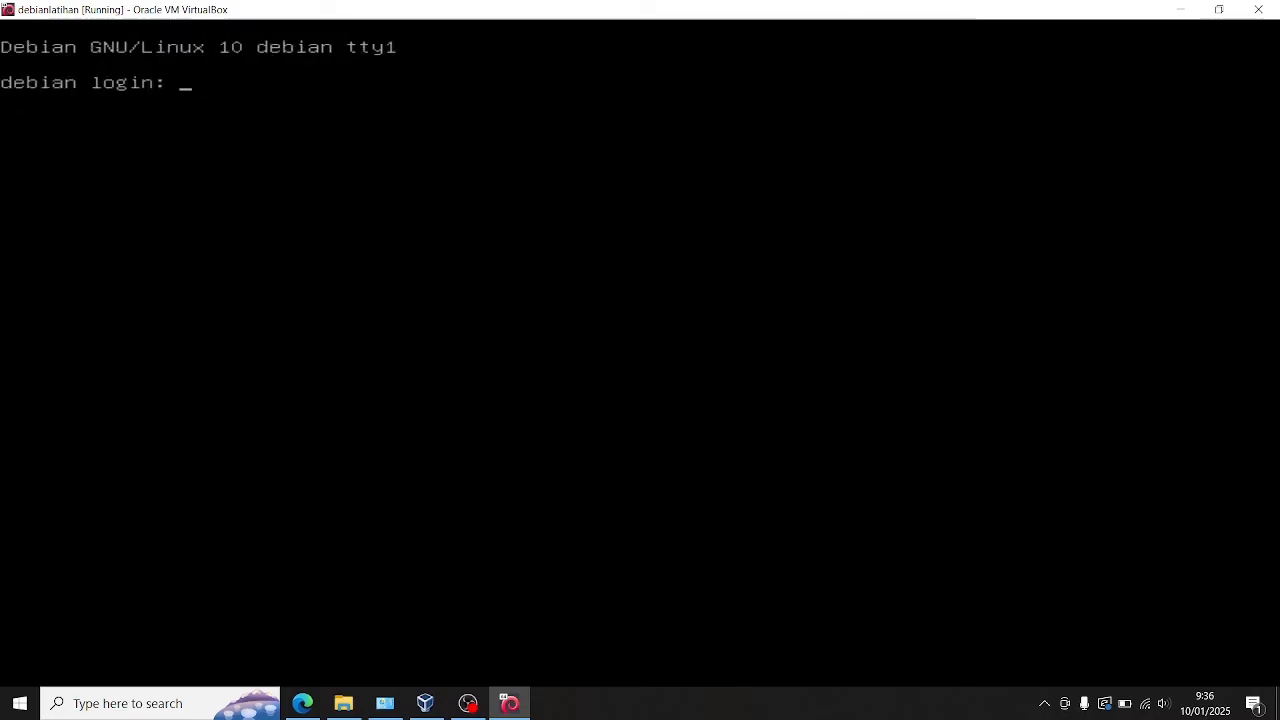
Step: Log in at the console with the new user's account name and password
{"action": "type", "text": "hiday"}
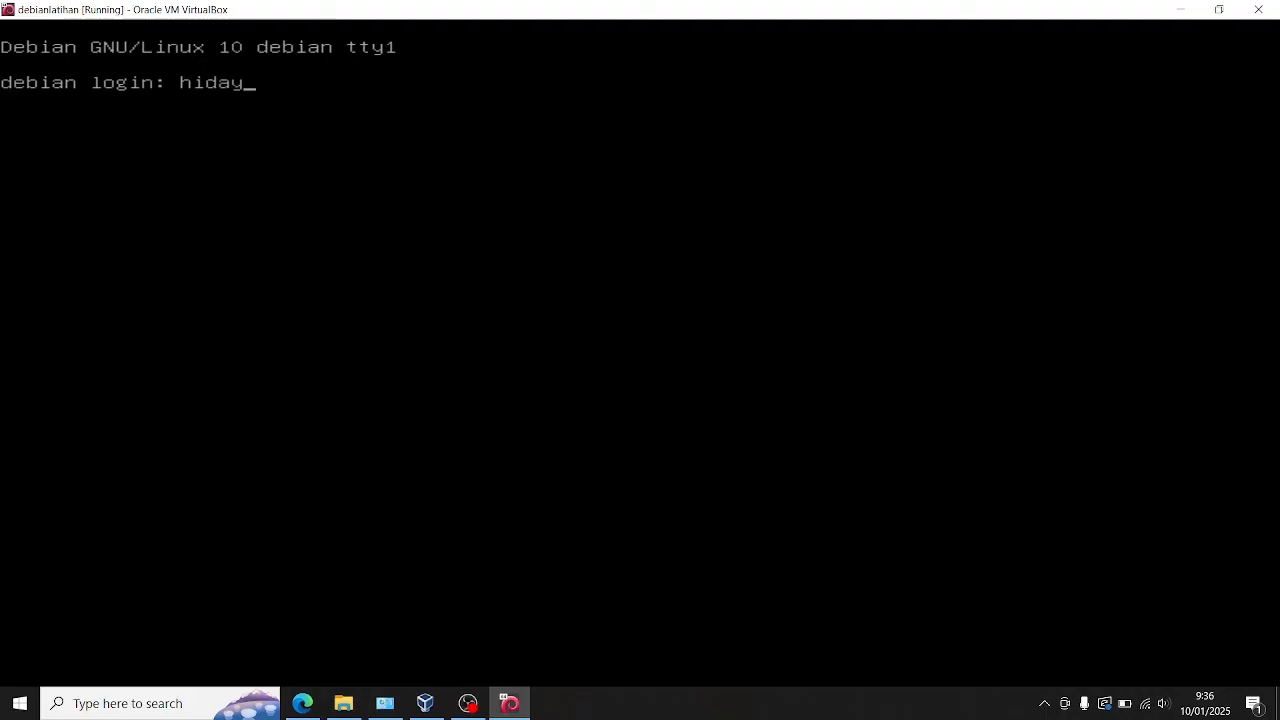
{"action": "key", "text": "Return"}
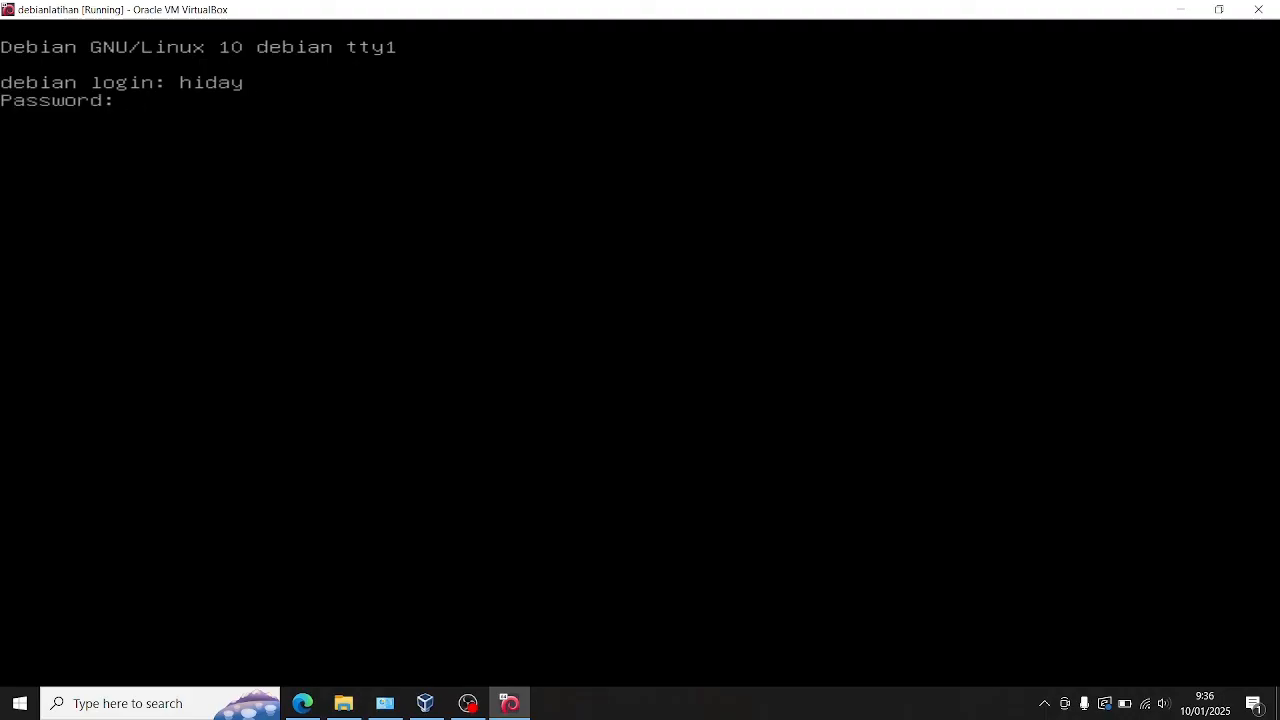
{"action": "key", "text": "Return"}
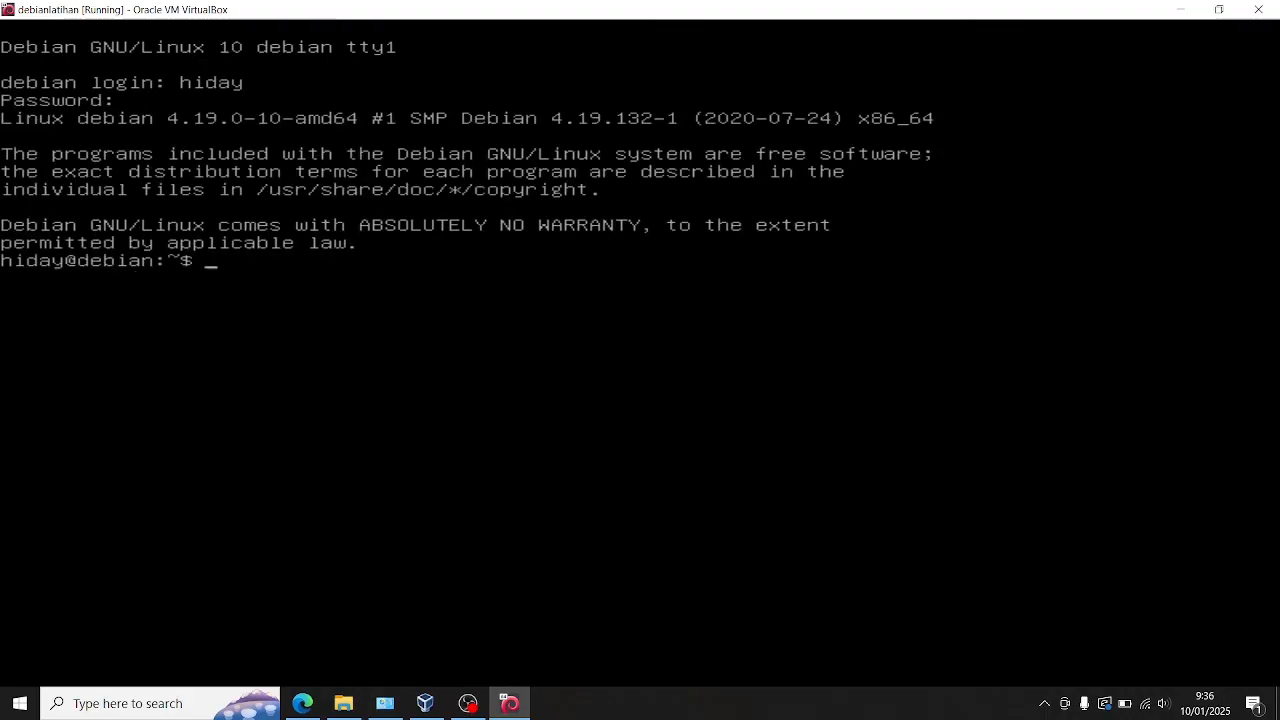